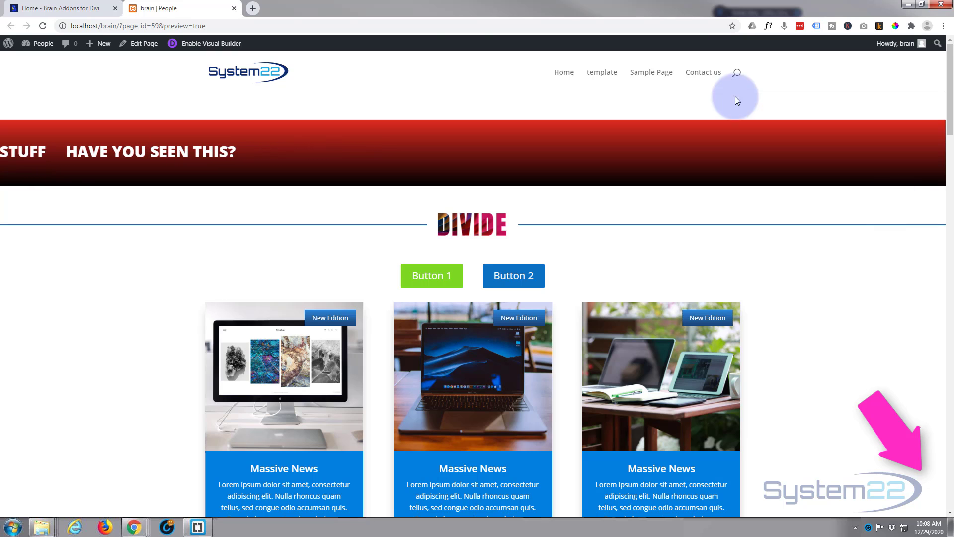
Look over the Brain Addons home page and the module examples on the People demo page down to its footer
{"action": "left_click", "coordinate": [66, 9]}
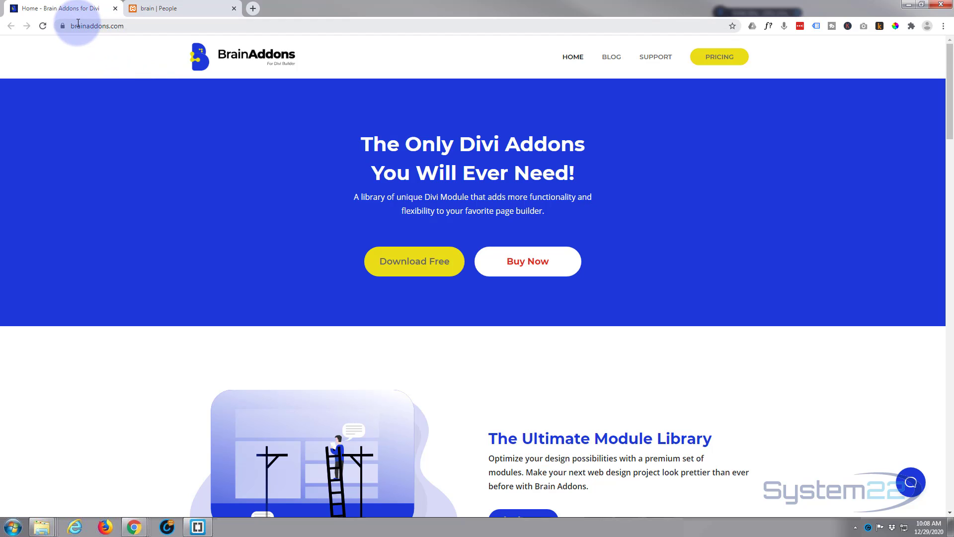
{"action": "left_click", "coordinate": [78, 25]}
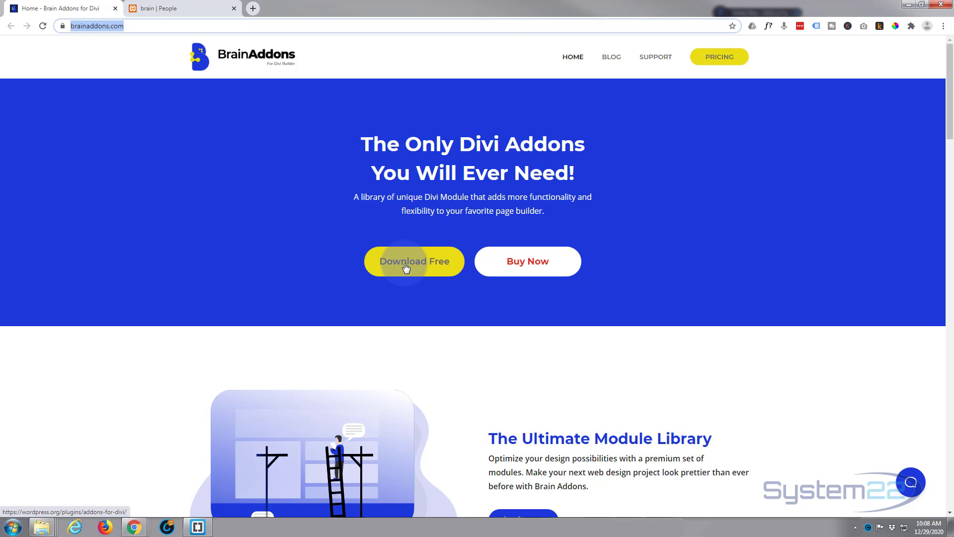
{"action": "left_click", "coordinate": [169, 8]}
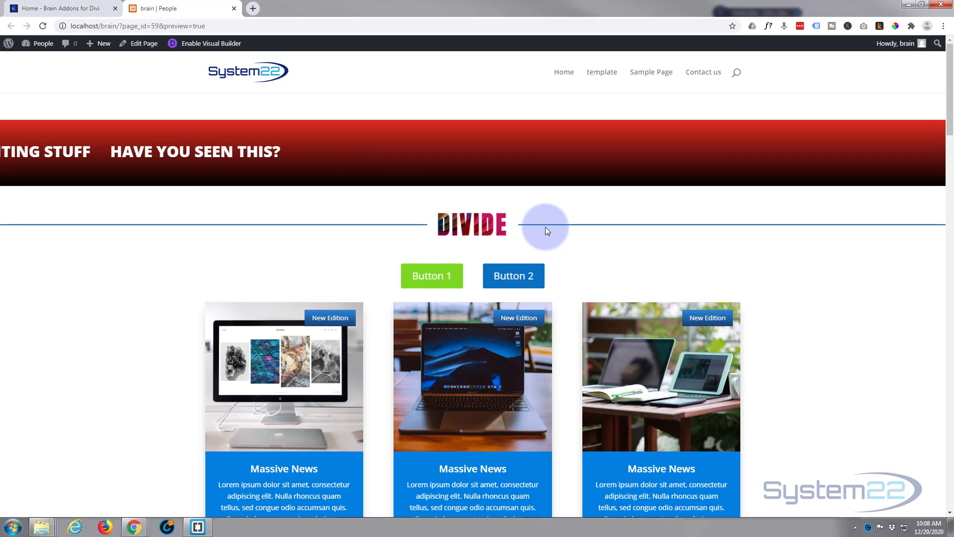
{"action": "scroll", "coordinate": [545, 227], "scroll_direction": "down", "scroll_amount": 1}
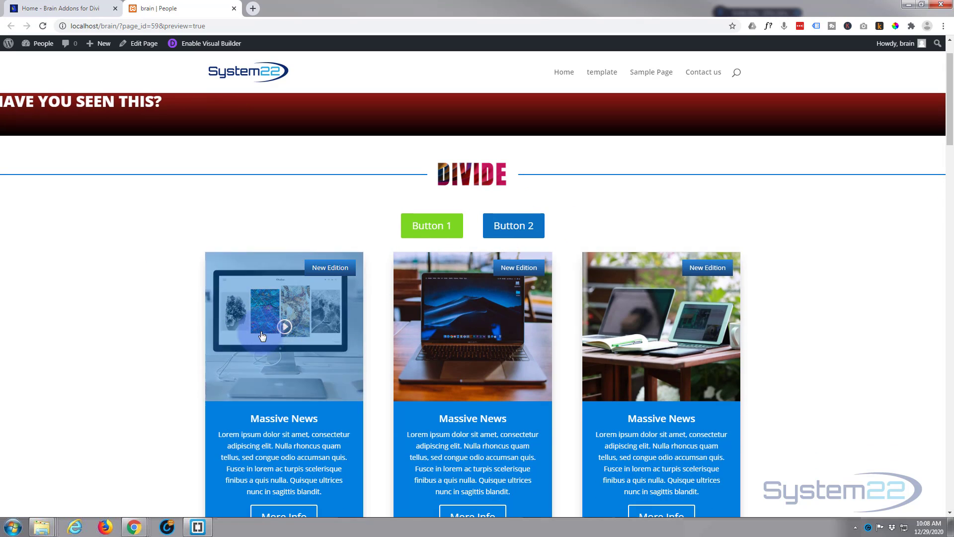
{"action": "scroll", "coordinate": [233, 327], "scroll_direction": "down", "scroll_amount": 3}
{"action": "scroll", "coordinate": [232, 327], "scroll_direction": "down", "scroll_amount": 5}
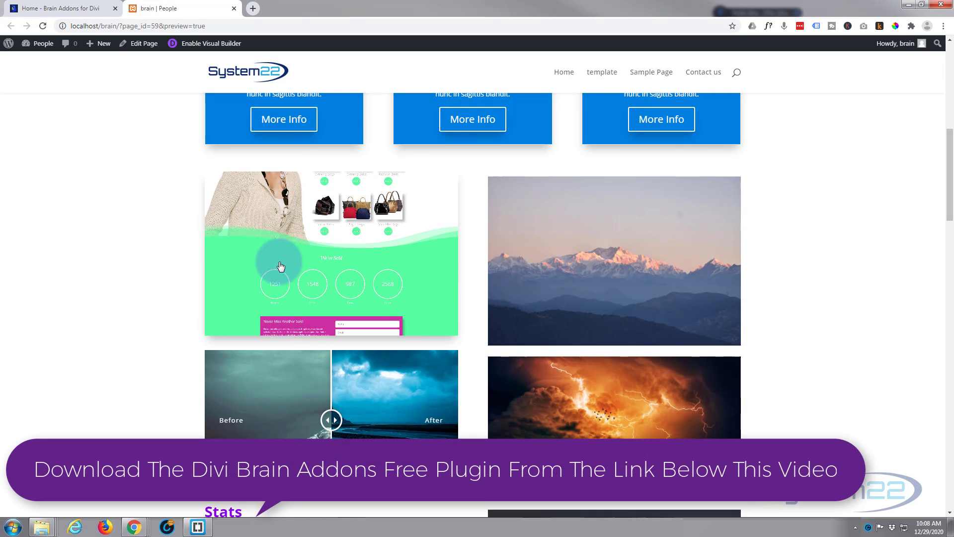
{"action": "scroll", "coordinate": [147, 276], "scroll_direction": "down", "scroll_amount": 2}
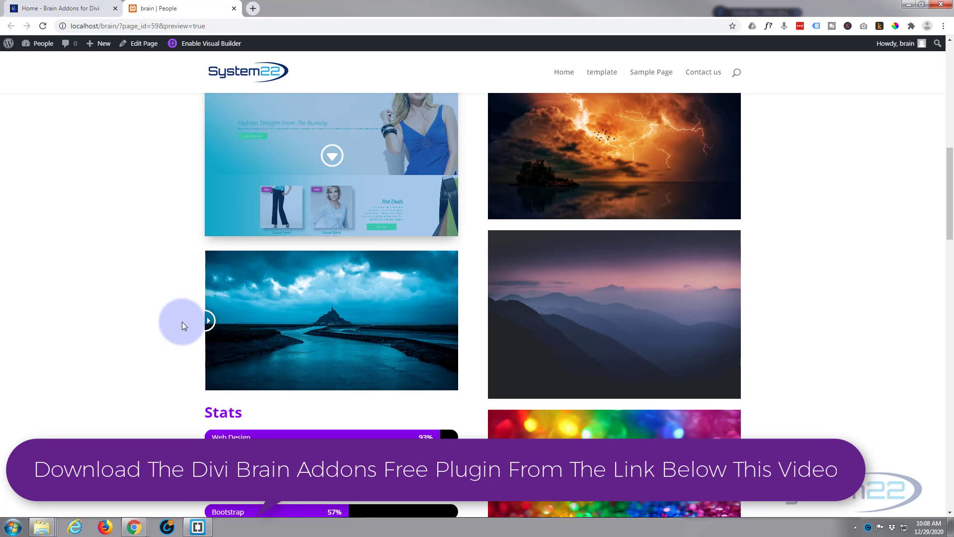
{"action": "scroll", "coordinate": [156, 333], "scroll_direction": "down", "scroll_amount": 4}
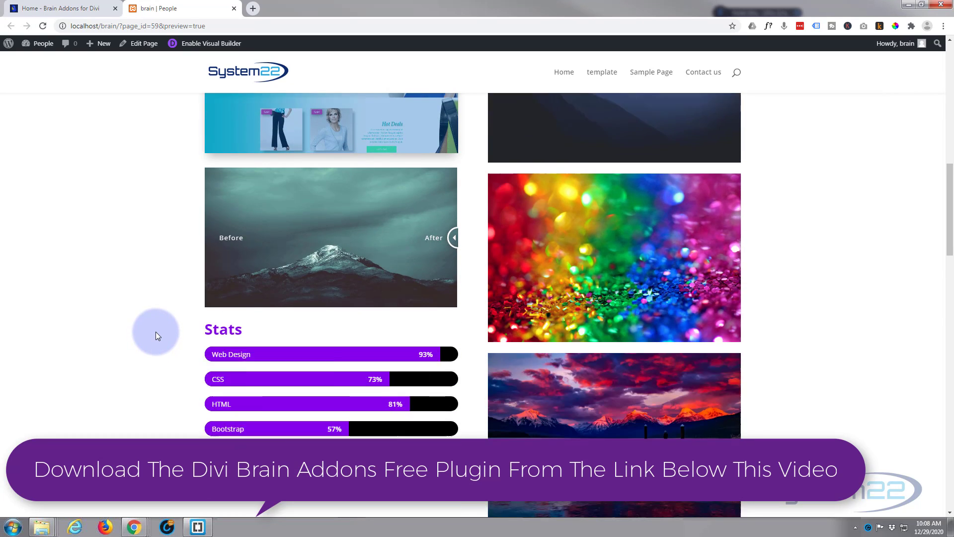
{"action": "scroll", "coordinate": [156, 332], "scroll_direction": "down", "scroll_amount": 7}
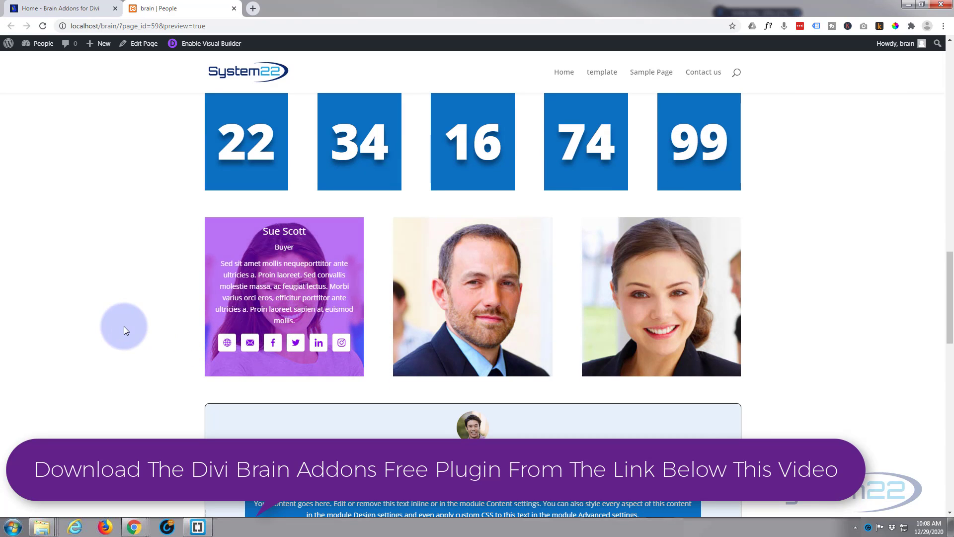
{"action": "scroll", "coordinate": [124, 326], "scroll_direction": "down", "scroll_amount": 1}
{"action": "scroll", "coordinate": [123, 326], "scroll_direction": "down", "scroll_amount": 7}
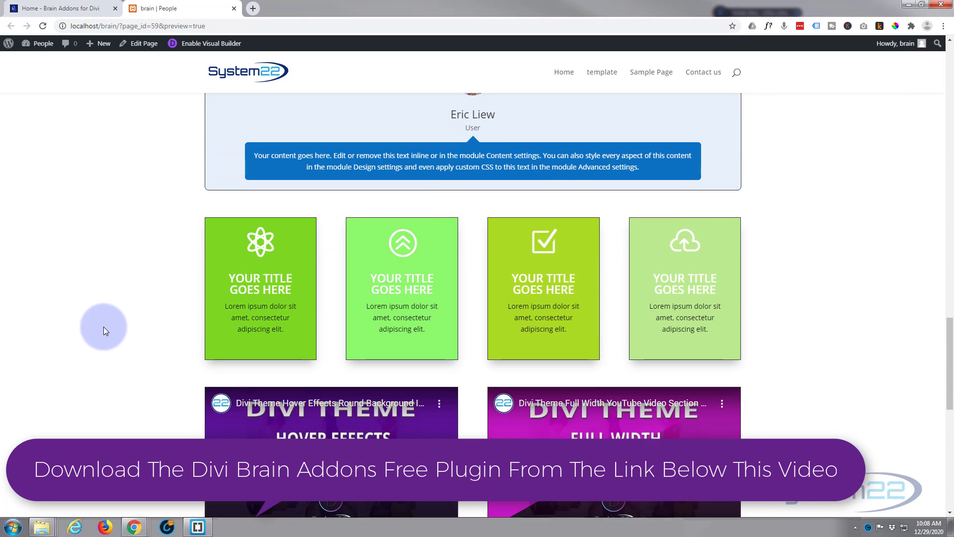
{"action": "scroll", "coordinate": [118, 326], "scroll_direction": "down", "scroll_amount": 6}
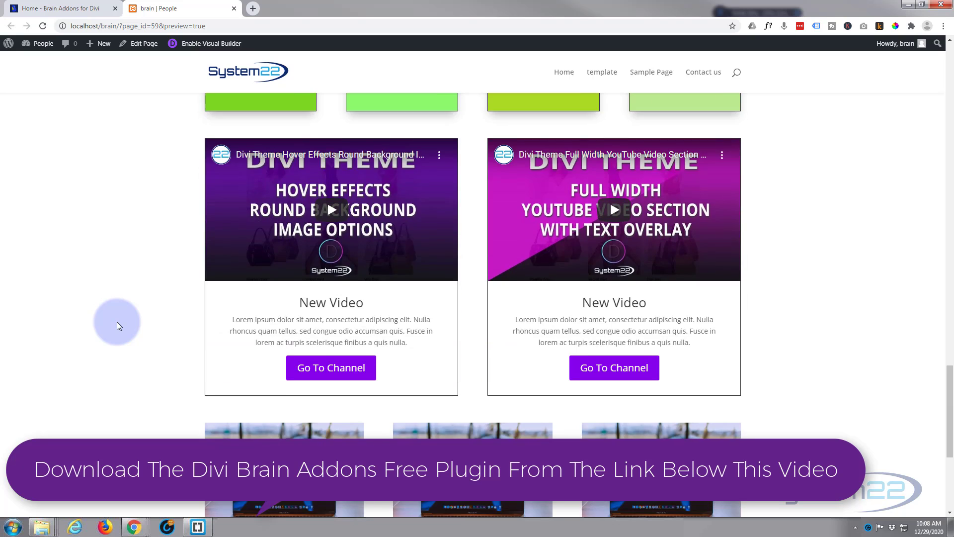
{"action": "scroll", "coordinate": [117, 322], "scroll_direction": "down", "scroll_amount": 4}
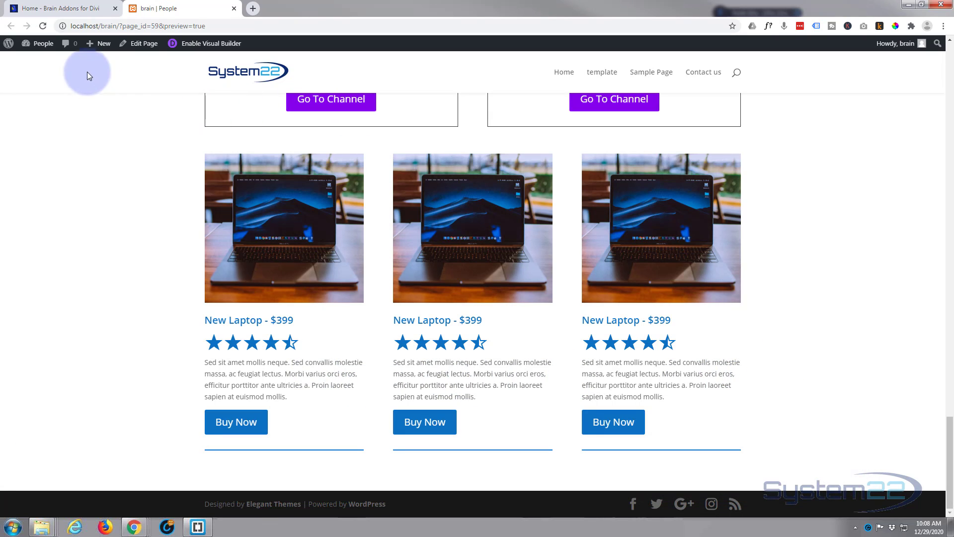
Create a new page titled "Divider" and start building it from scratch with the Divi Builder
{"action": "mouse_move", "coordinate": [98, 47]}
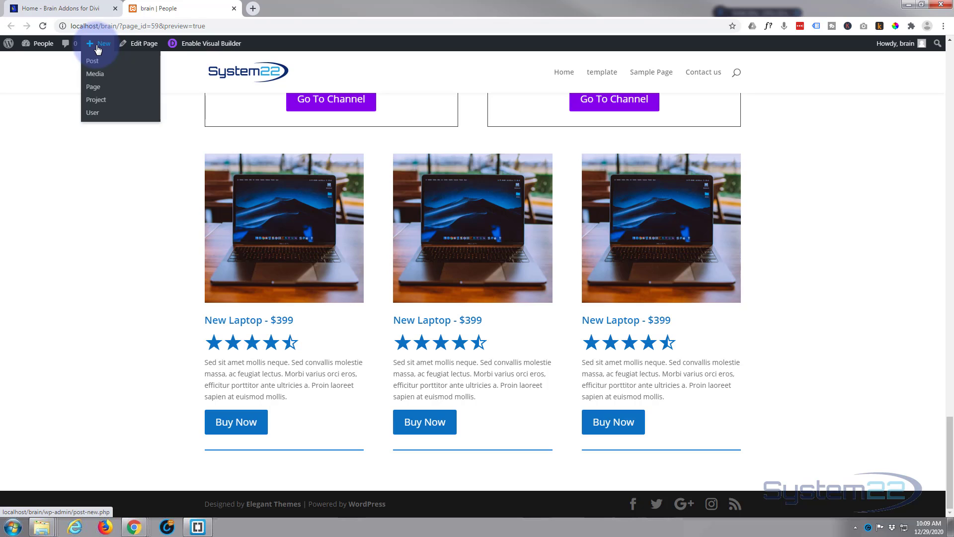
{"action": "left_click", "coordinate": [92, 88]}
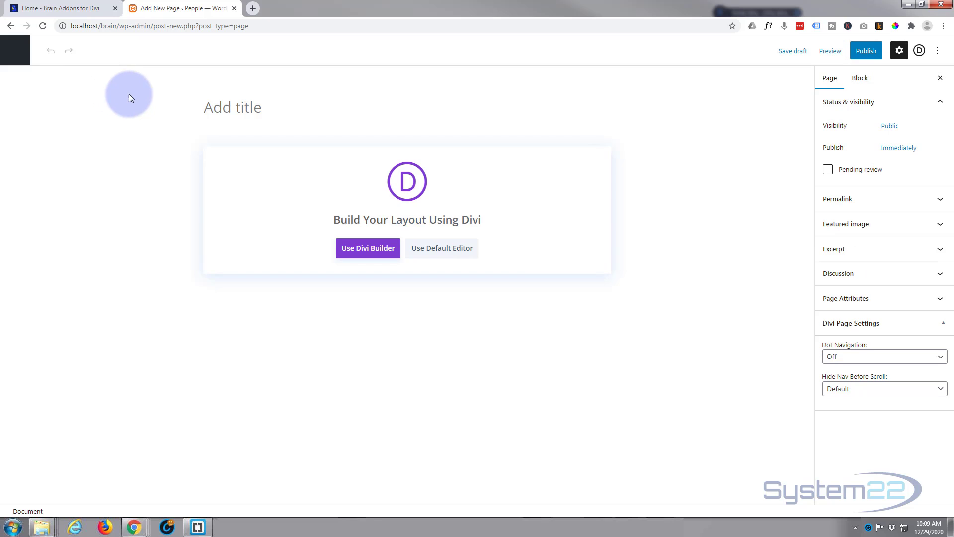
{"action": "type", "text": "Di"}
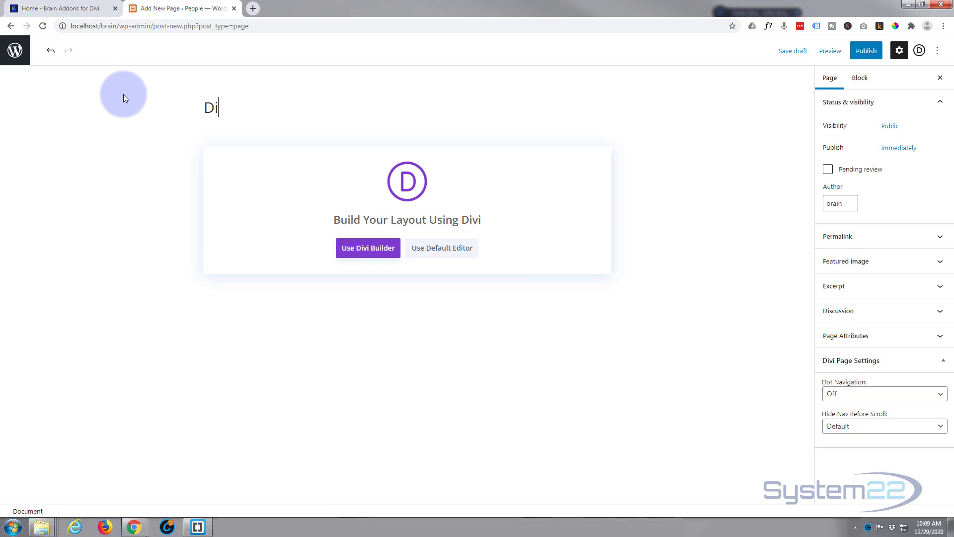
{"action": "type", "text": "vider"}
{"action": "left_click", "coordinate": [355, 253]}
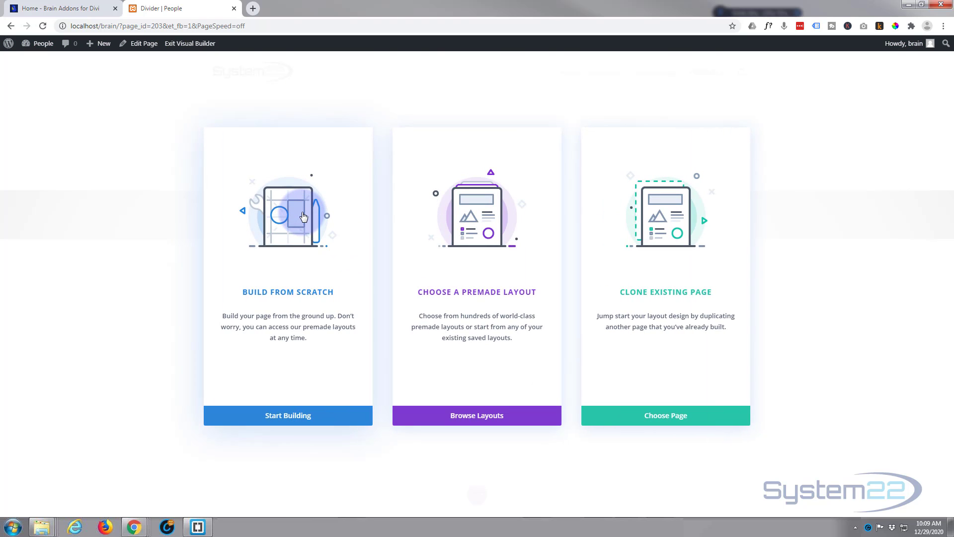
{"action": "left_click", "coordinate": [293, 418]}
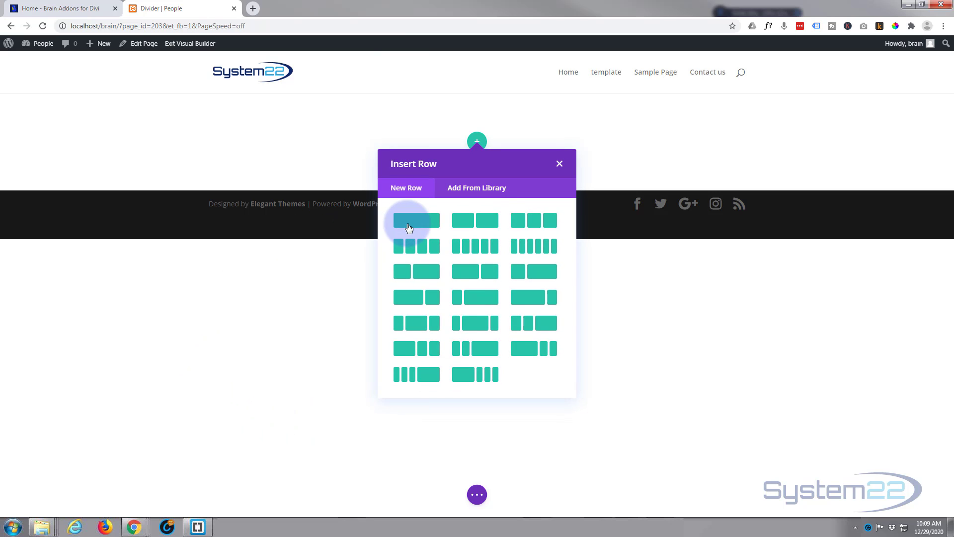
Insert a single-column row and add a Brain Divider module to it
{"action": "left_click", "coordinate": [410, 226]}
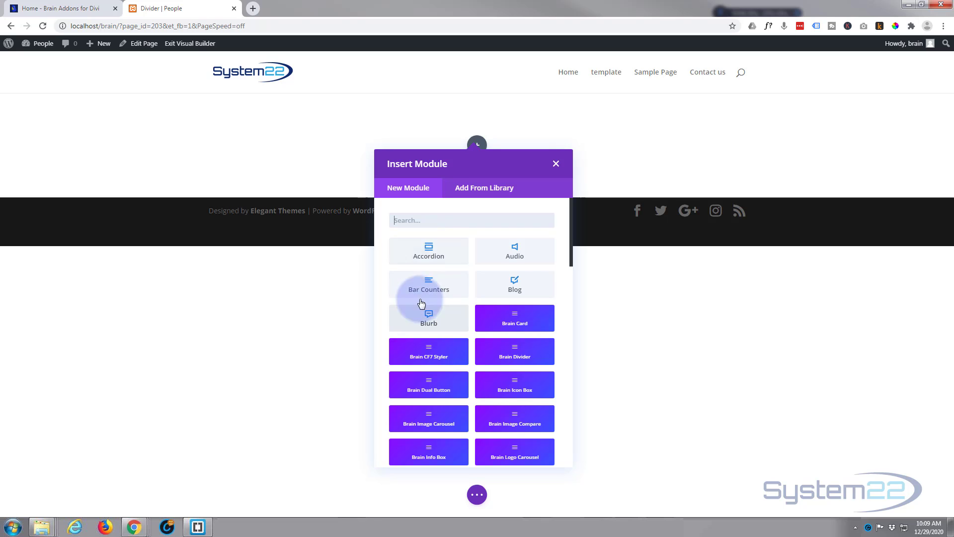
{"action": "scroll", "coordinate": [453, 302], "scroll_direction": "down", "scroll_amount": 12}
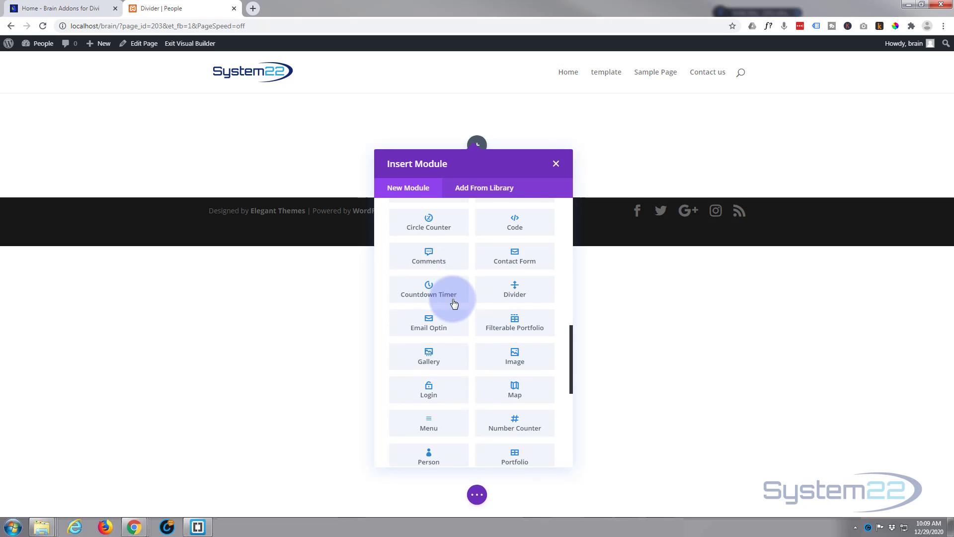
{"action": "scroll", "coordinate": [454, 271], "scroll_direction": "down", "scroll_amount": 3}
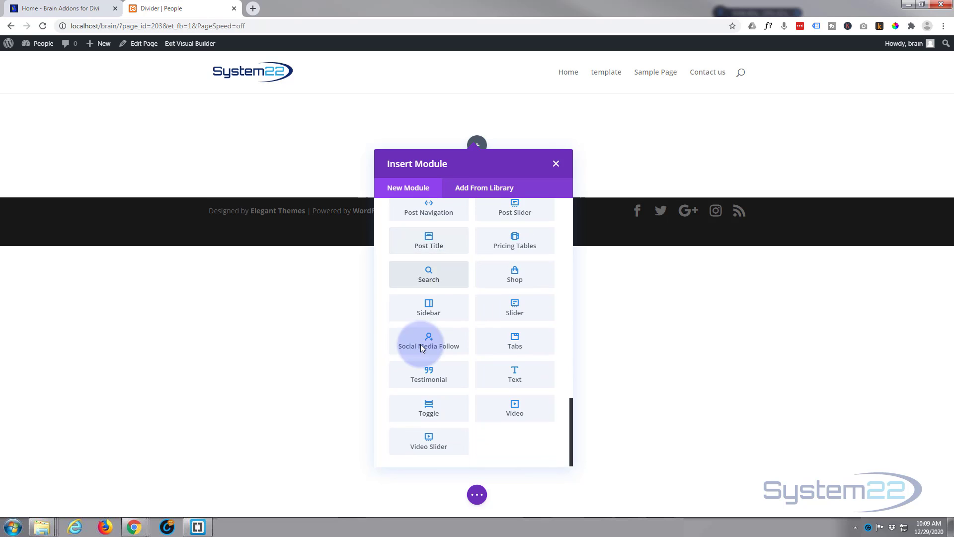
{"action": "scroll", "coordinate": [410, 385], "scroll_direction": "up", "scroll_amount": 2}
{"action": "scroll", "coordinate": [413, 389], "scroll_direction": "up", "scroll_amount": 10}
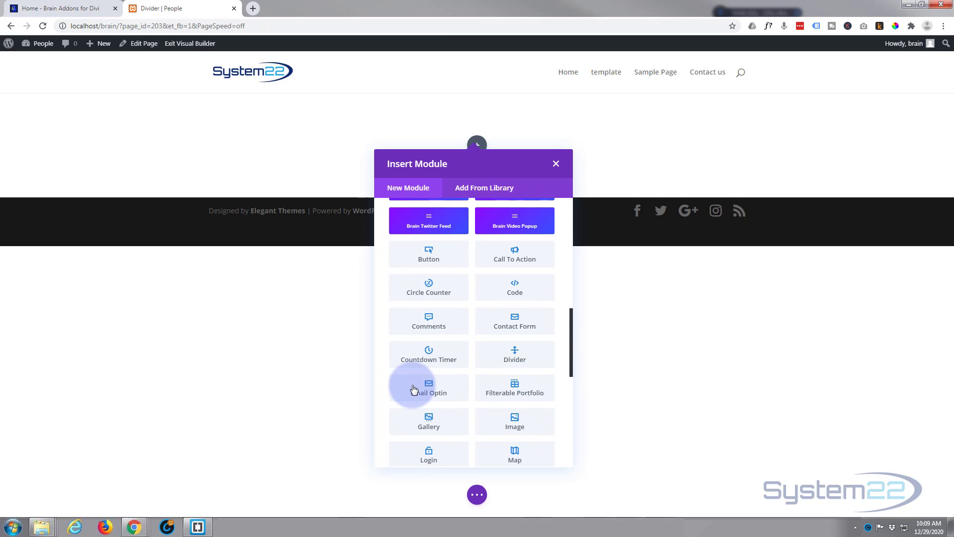
{"action": "scroll", "coordinate": [414, 385], "scroll_direction": "up", "scroll_amount": 3}
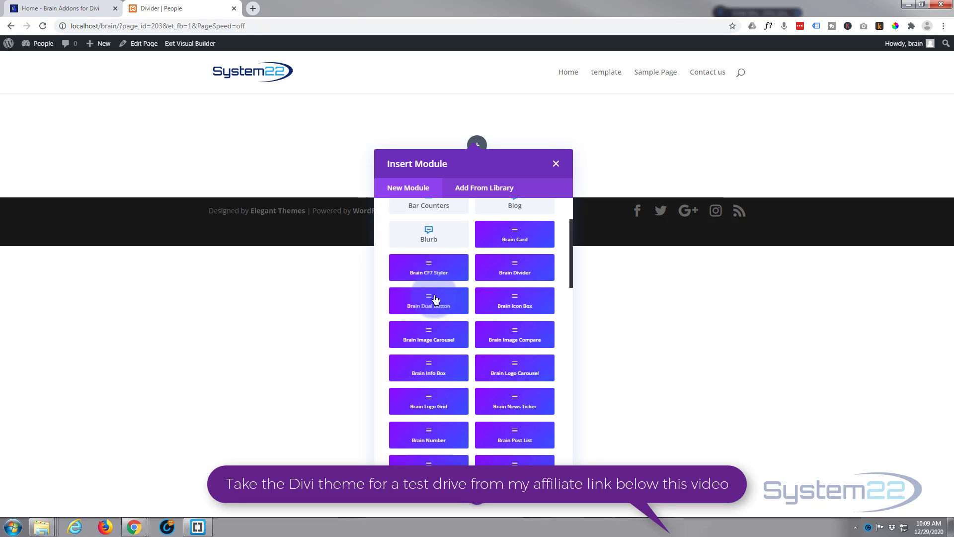
{"action": "scroll", "coordinate": [435, 298], "scroll_direction": "down", "scroll_amount": 1}
{"action": "scroll", "coordinate": [430, 301], "scroll_direction": "up", "scroll_amount": 1}
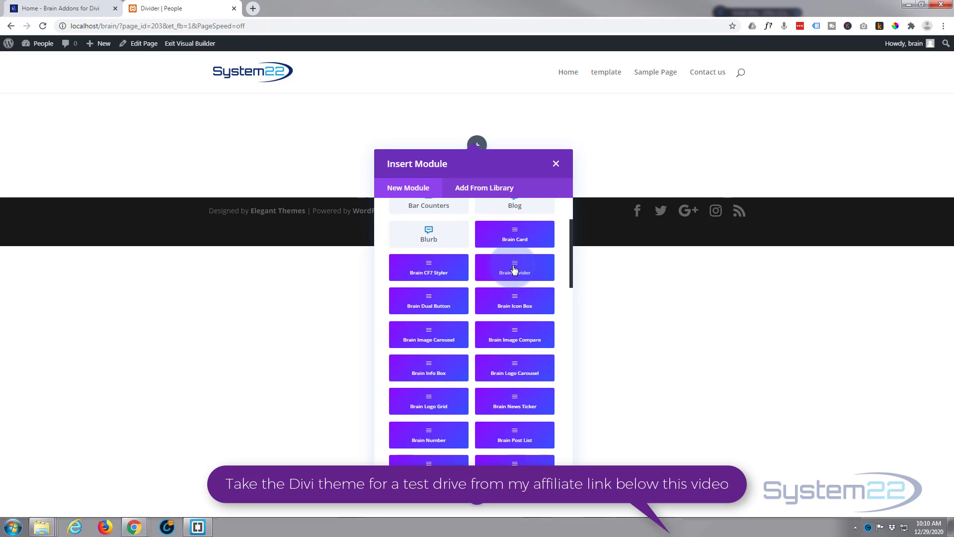
{"action": "left_click", "coordinate": [515, 269]}
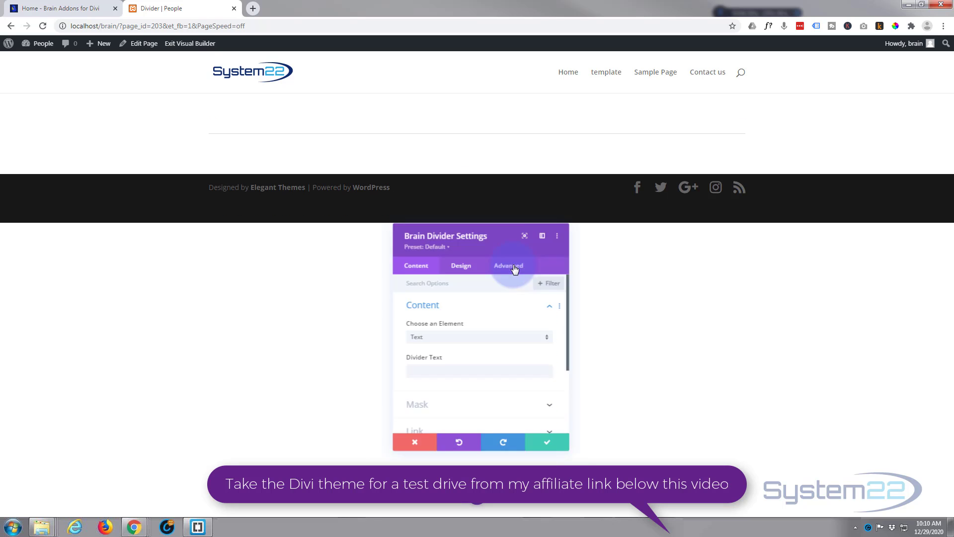
Choose Text as the divider's element and enter "My Awesome Divider" as the divider text
{"action": "left_click", "coordinate": [483, 279]}
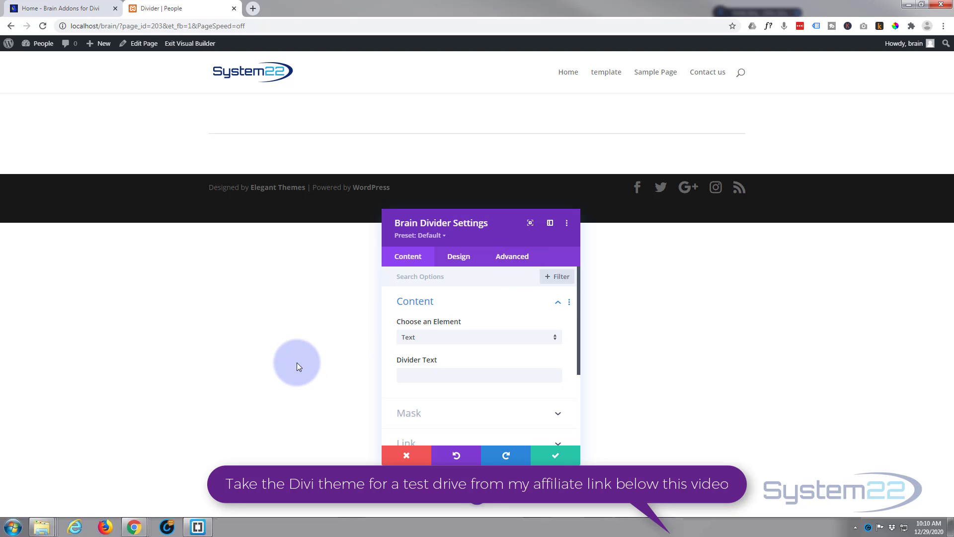
{"action": "left_click", "coordinate": [448, 339]}
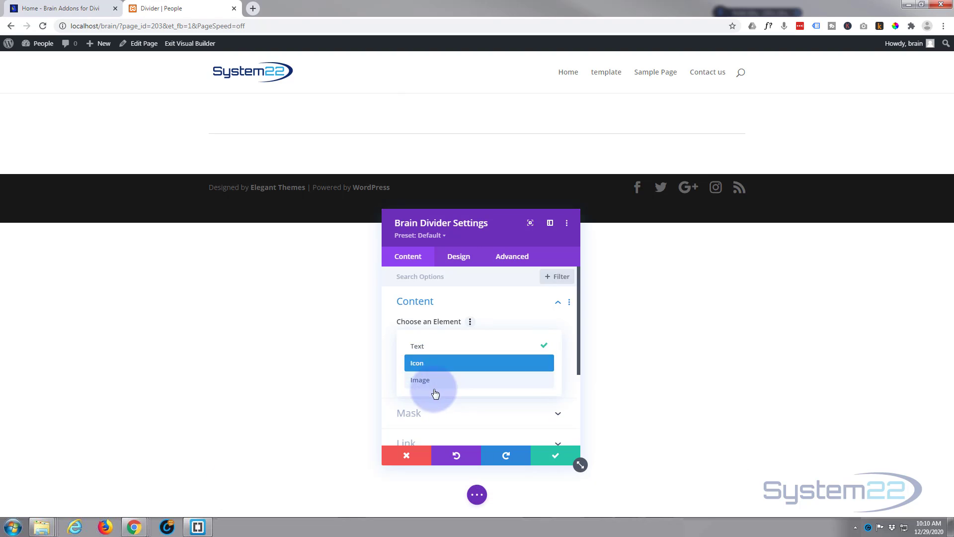
{"action": "left_click", "coordinate": [447, 345]}
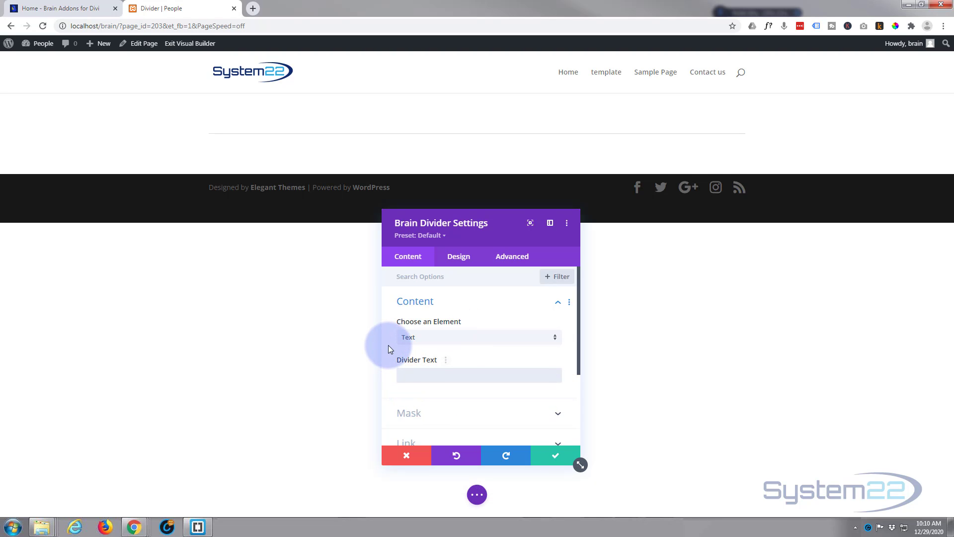
{"action": "type", "text": "My A"}
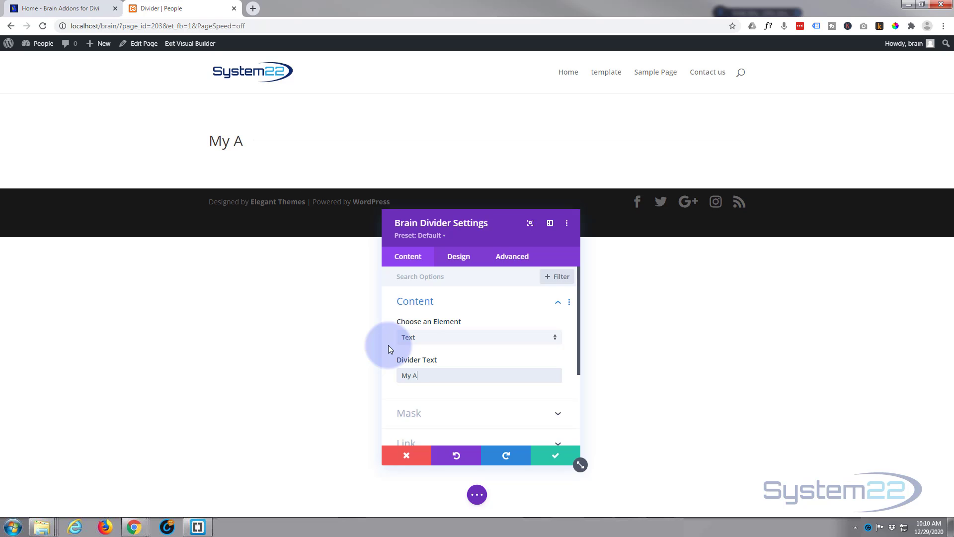
{"action": "type", "text": "wesome Divider"}
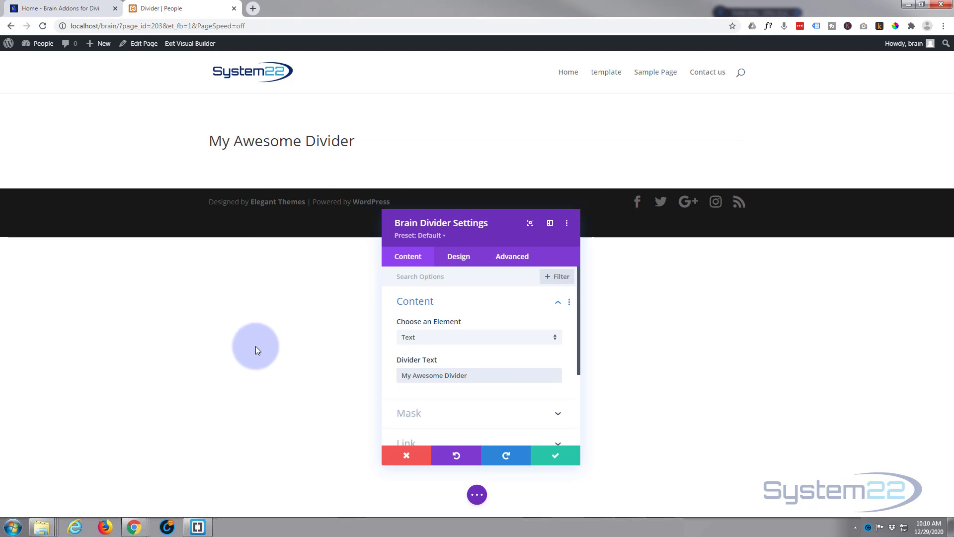
Enable the text mask in the Brain Divider's mask settings
{"action": "scroll", "coordinate": [503, 339], "scroll_direction": "down", "scroll_amount": 1}
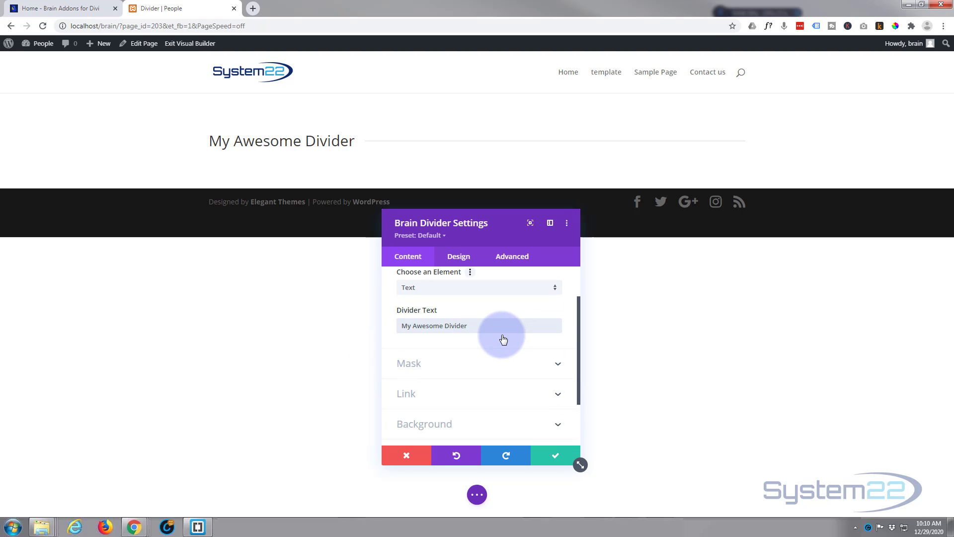
{"action": "scroll", "coordinate": [503, 339], "scroll_direction": "down", "scroll_amount": 1}
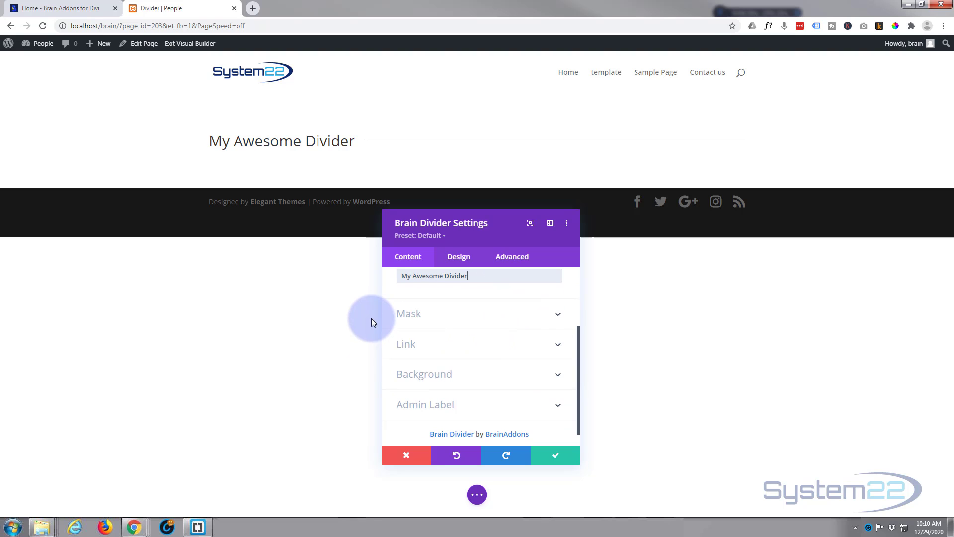
{"action": "left_click", "coordinate": [469, 315]}
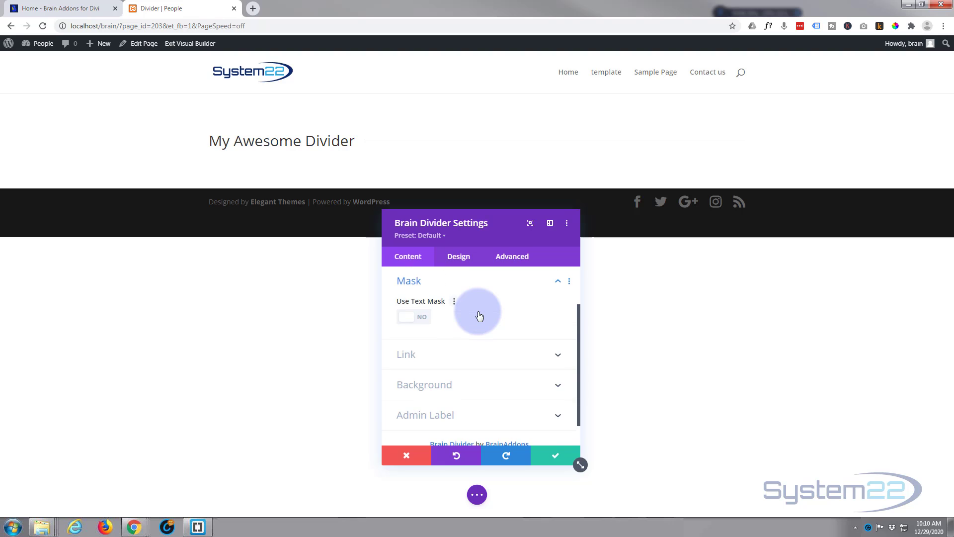
{"action": "left_click", "coordinate": [416, 317]}
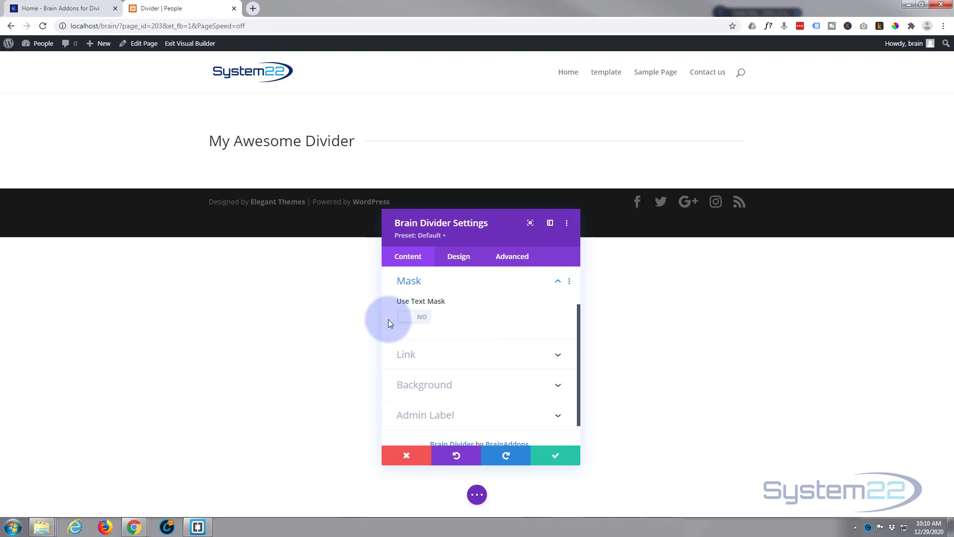
{"action": "left_click", "coordinate": [422, 318]}
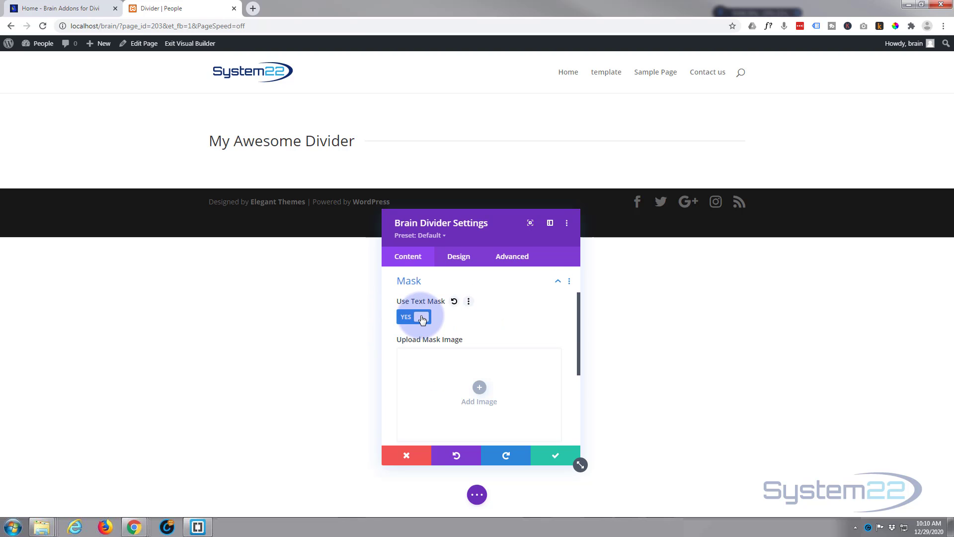
Set the rainbow-coloured glitter image from the media library as the divider's text mask image
{"action": "scroll", "coordinate": [494, 314], "scroll_direction": "down", "scroll_amount": 2}
{"action": "left_click", "coordinate": [485, 298]}
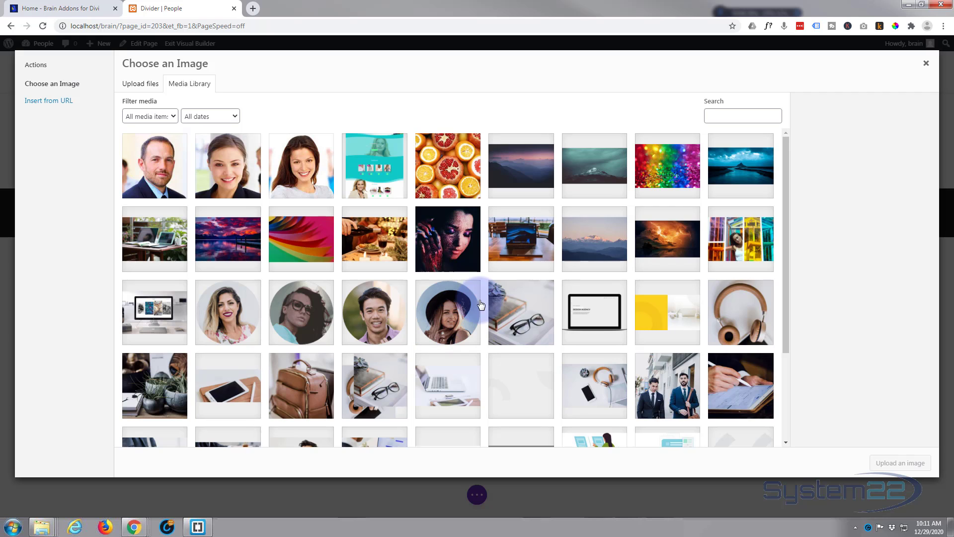
{"action": "left_click", "coordinate": [659, 170]}
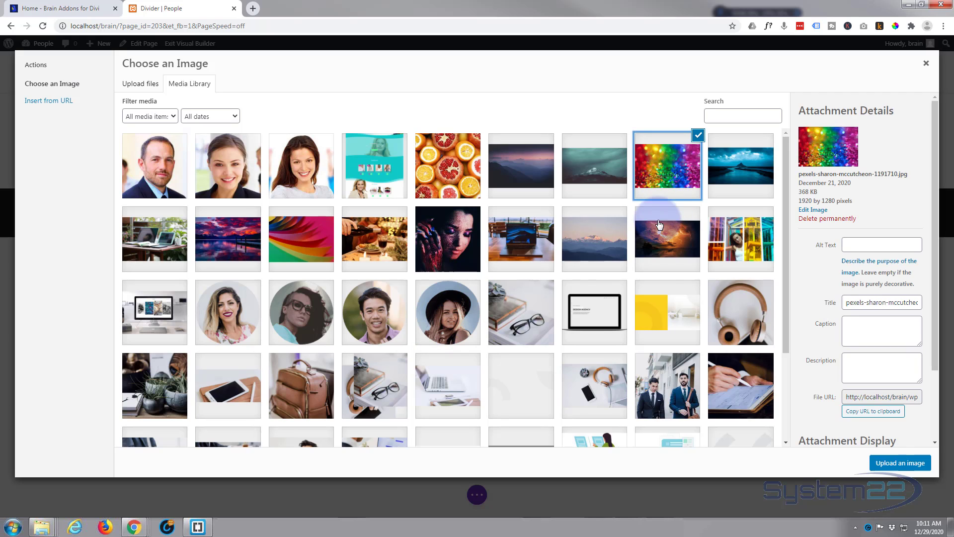
{"action": "left_click", "coordinate": [885, 463]}
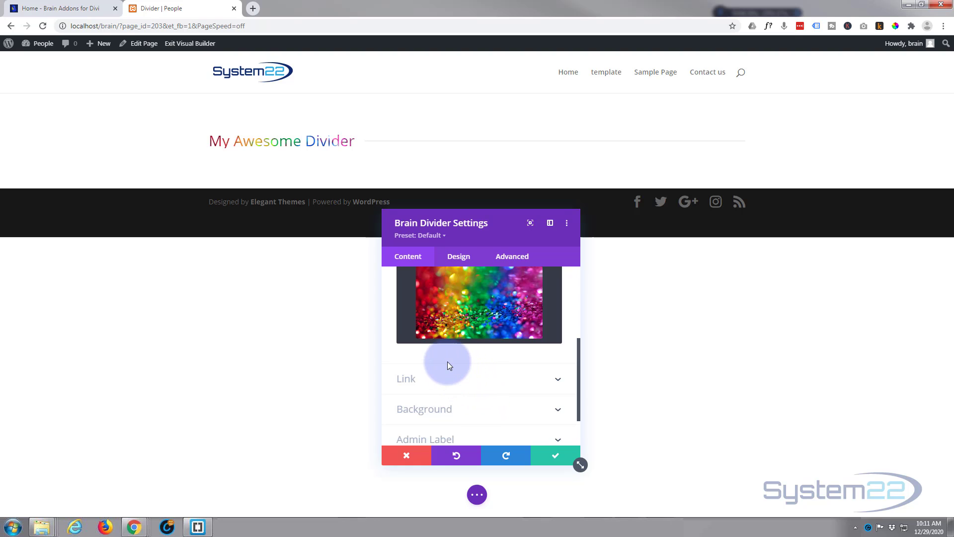
Examine the Brain Divider's link options, including the URL and link target choices, and its background options
{"action": "scroll", "coordinate": [440, 346], "scroll_direction": "down", "scroll_amount": 1}
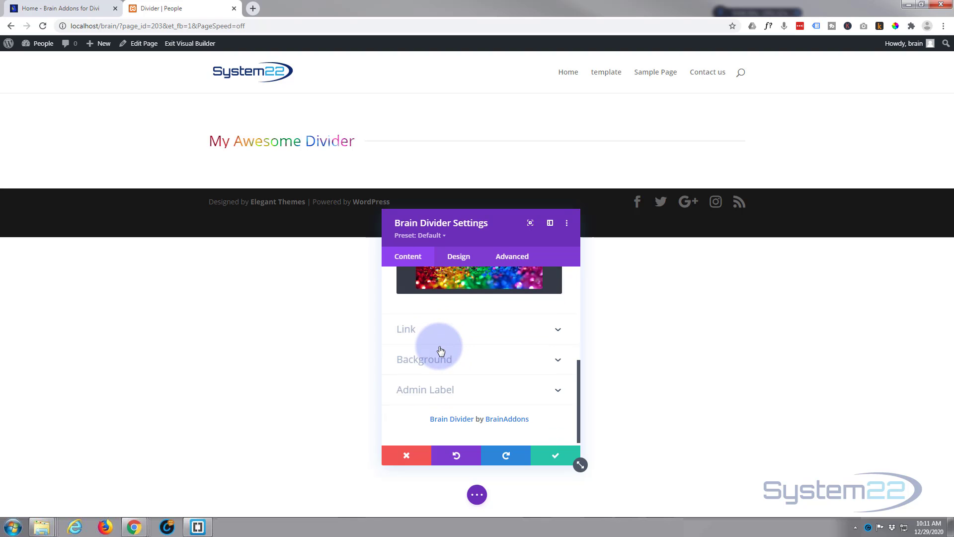
{"action": "left_click", "coordinate": [480, 334]}
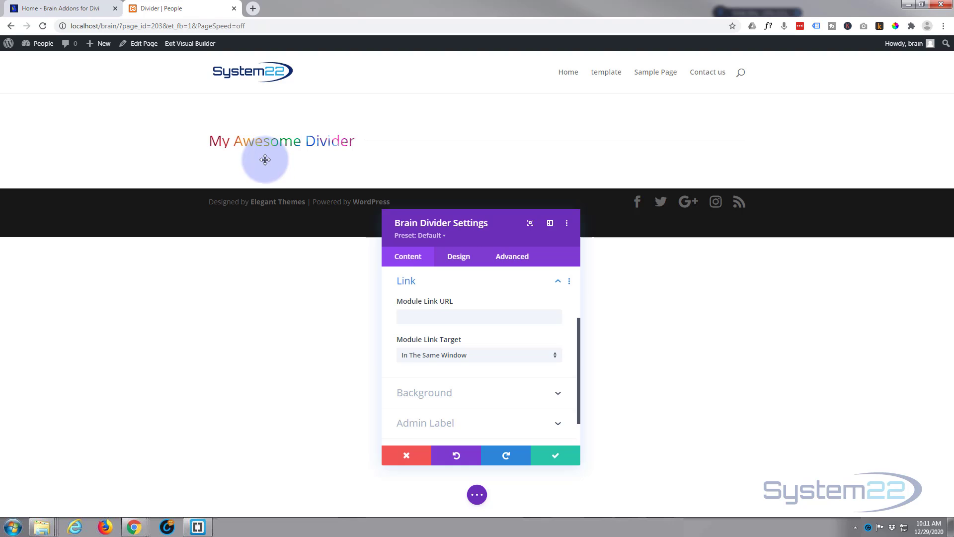
{"action": "left_click", "coordinate": [418, 317]}
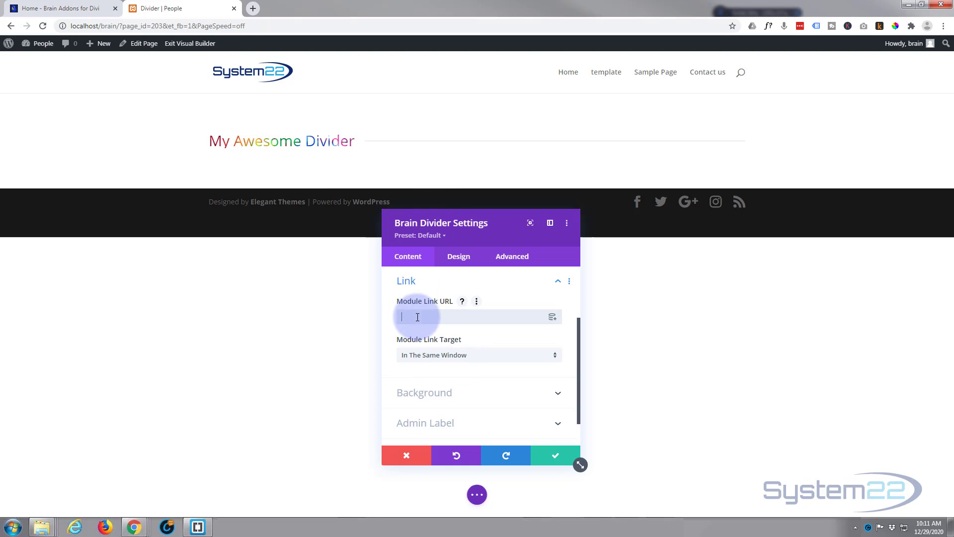
{"action": "left_click", "coordinate": [439, 356]}
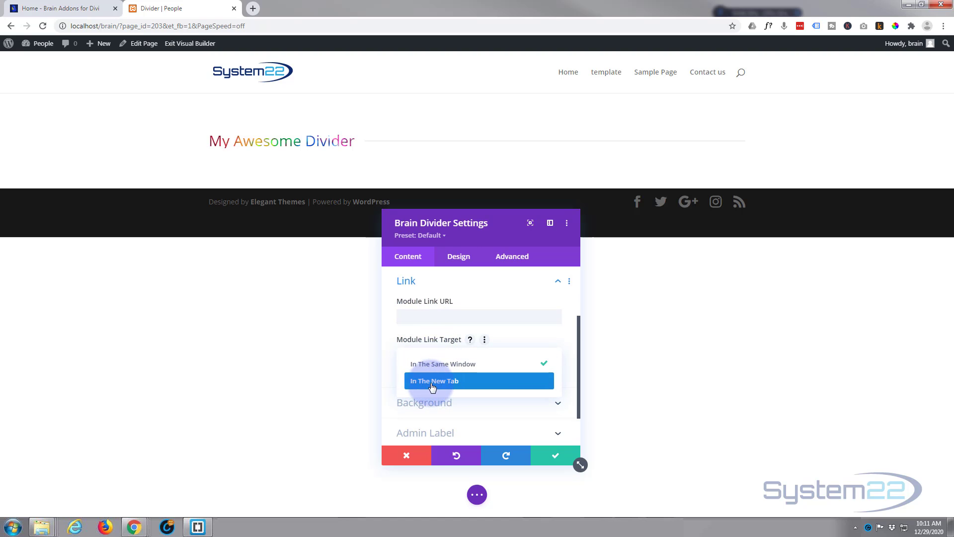
{"action": "left_click", "coordinate": [389, 357]}
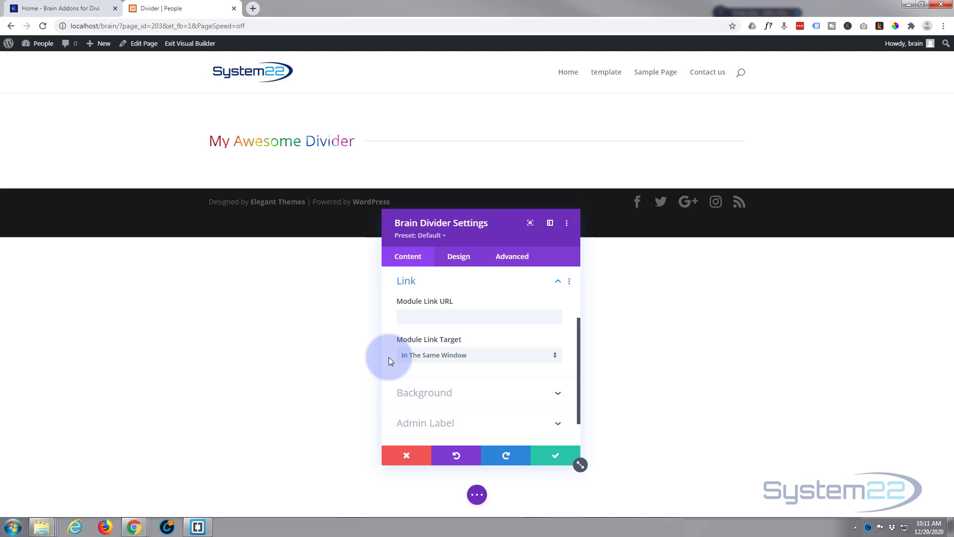
{"action": "scroll", "coordinate": [437, 343], "scroll_direction": "down", "scroll_amount": 1}
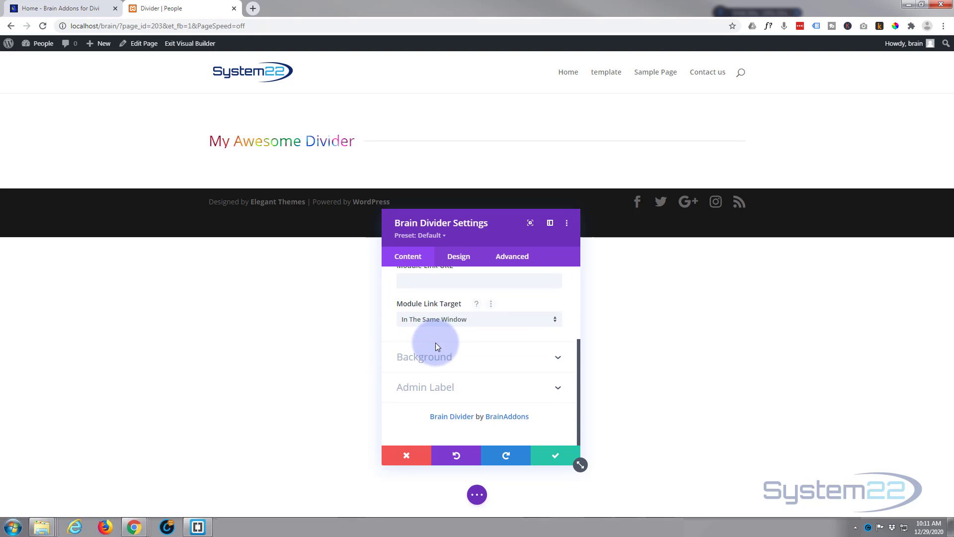
{"action": "left_click", "coordinate": [474, 360]}
{"action": "left_click", "coordinate": [439, 388]}
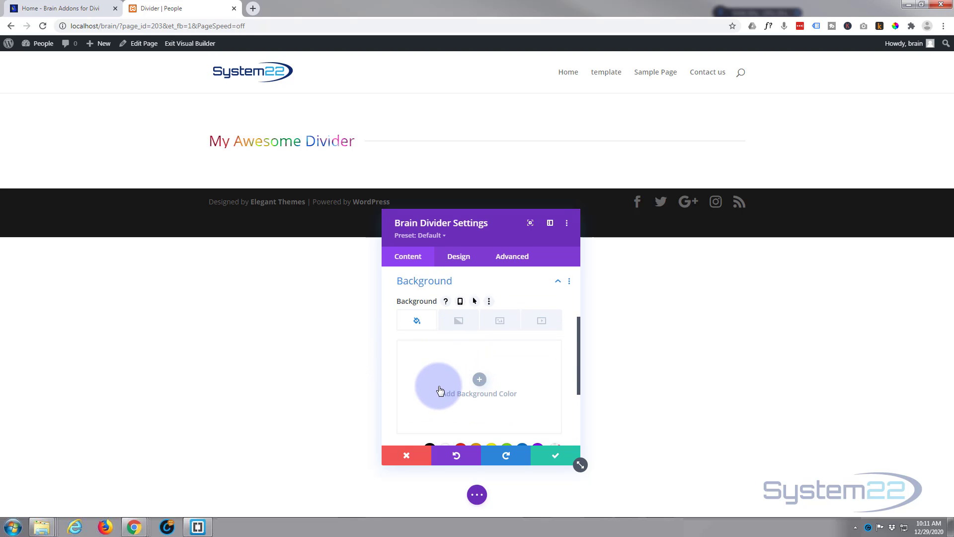
{"action": "scroll", "coordinate": [438, 382], "scroll_direction": "down", "scroll_amount": 2}
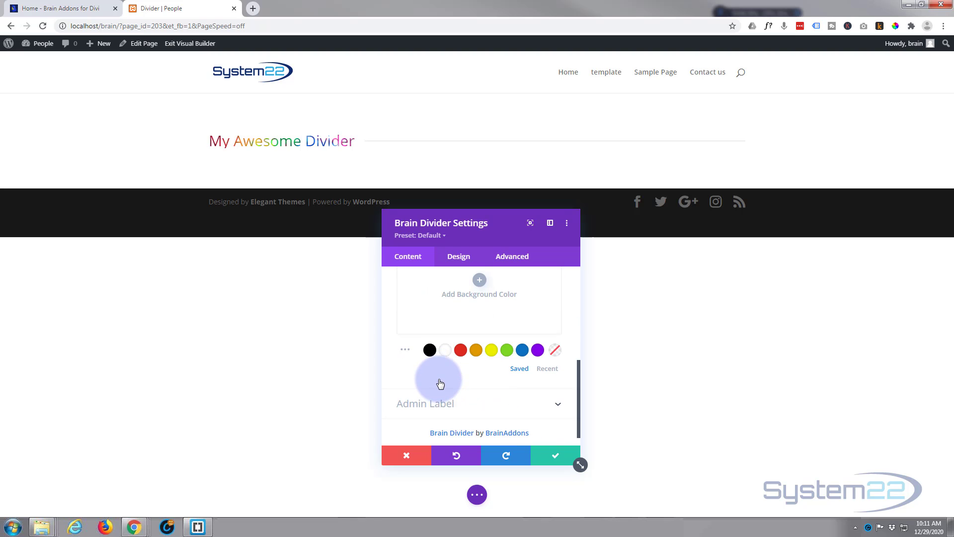
Centre the content alignment in the Brain Divider's design settings
{"action": "left_click", "coordinate": [459, 262]}
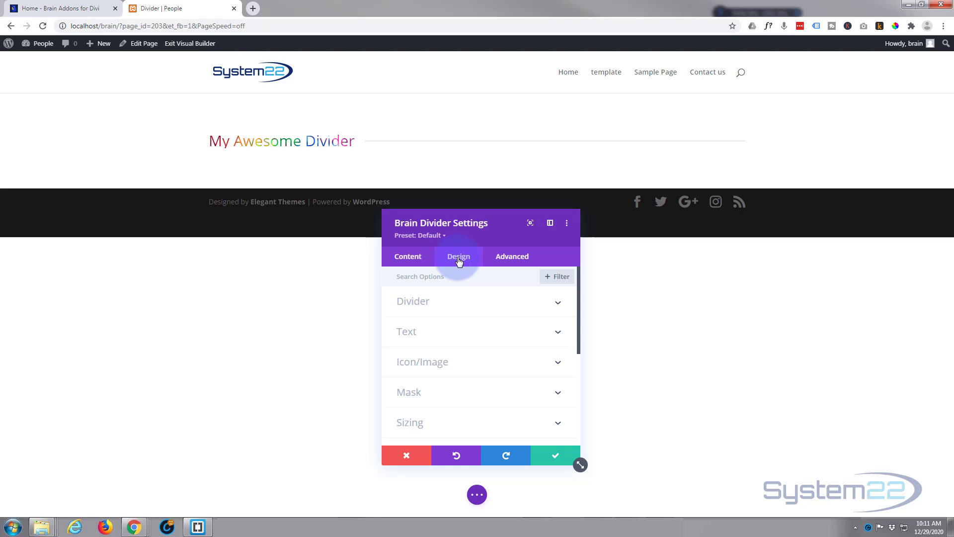
{"action": "left_click", "coordinate": [459, 304]}
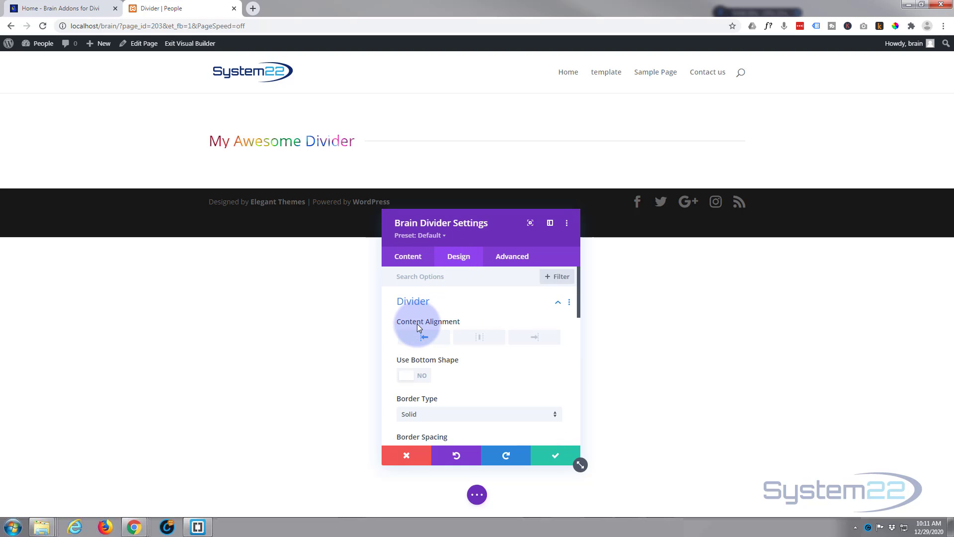
{"action": "left_click", "coordinate": [477, 341]}
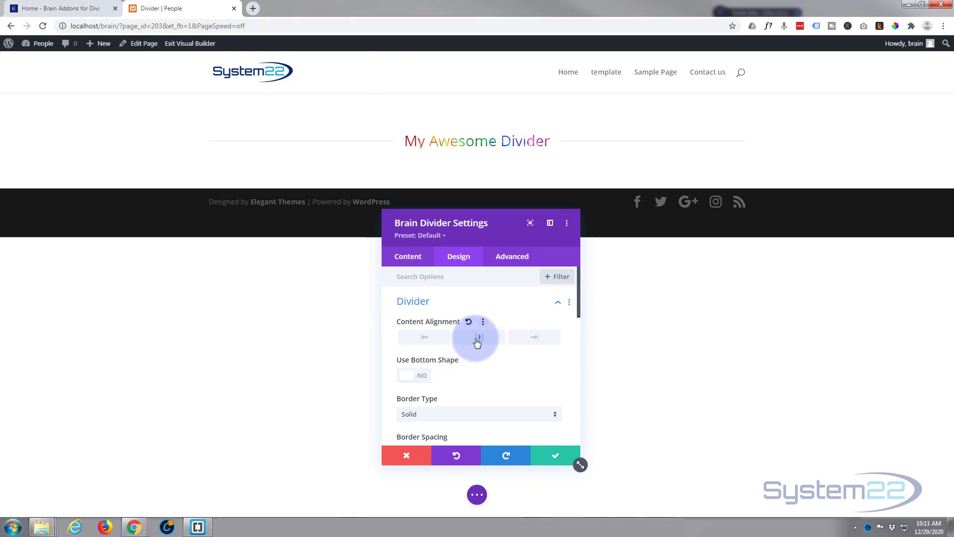
Try Shape 3, Shape 15 and Shape 9 as the divider's bottom shape, and disable the bottom shape again
{"action": "left_click", "coordinate": [422, 376]}
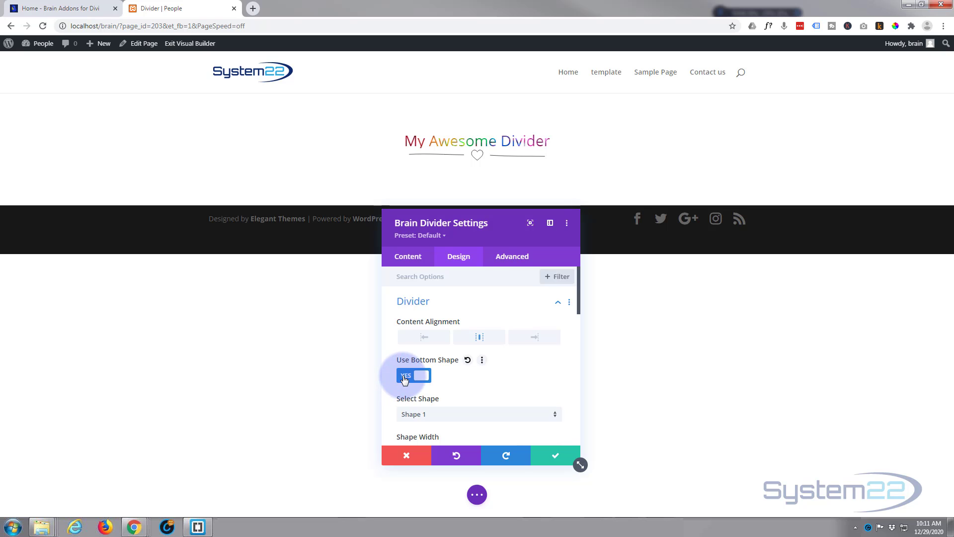
{"action": "scroll", "coordinate": [483, 373], "scroll_direction": "down", "scroll_amount": 1}
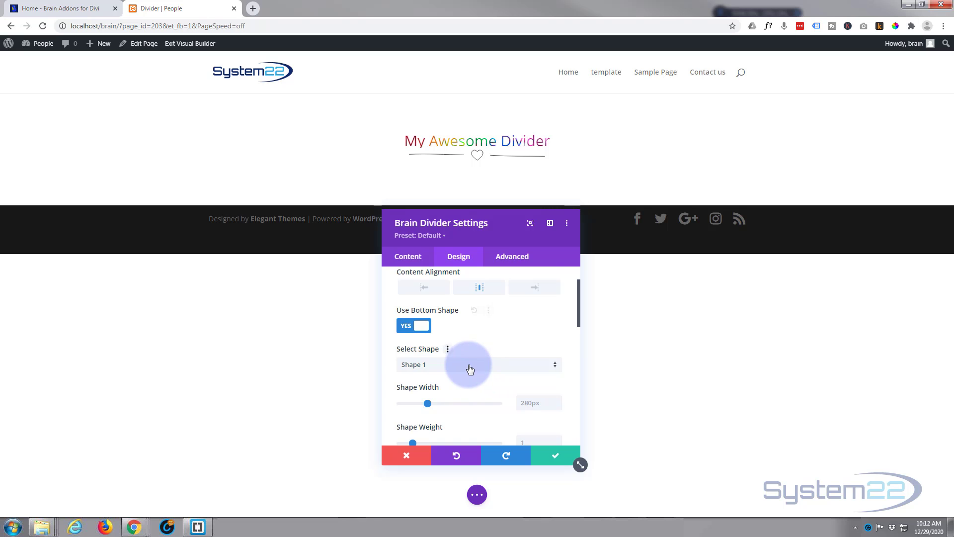
{"action": "left_click", "coordinate": [469, 366]}
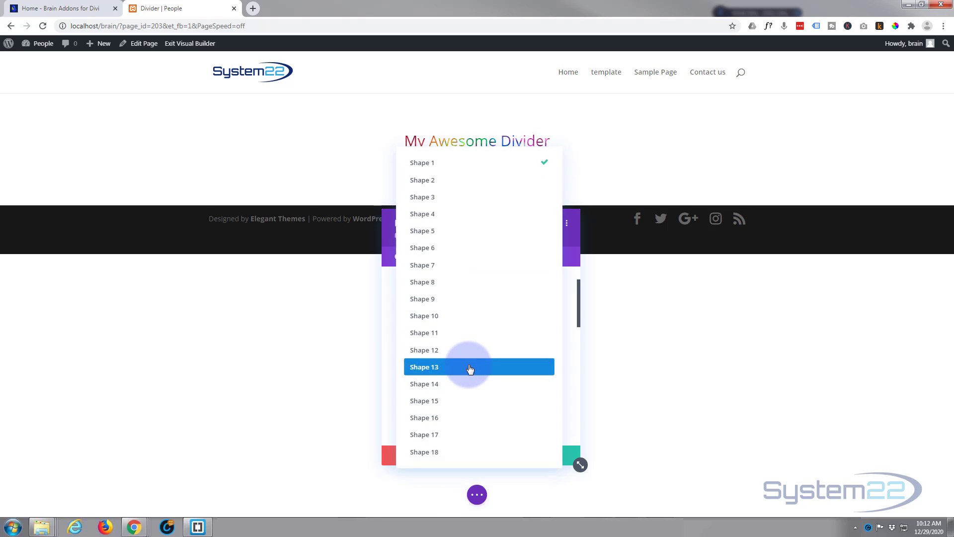
{"action": "left_click", "coordinate": [431, 197]}
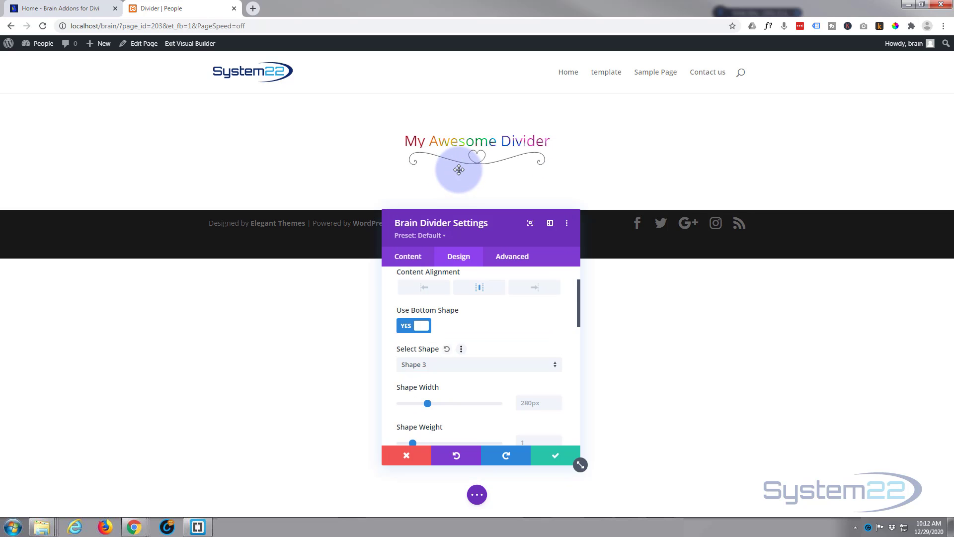
{"action": "left_click", "coordinate": [431, 366]}
{"action": "left_click", "coordinate": [428, 403]}
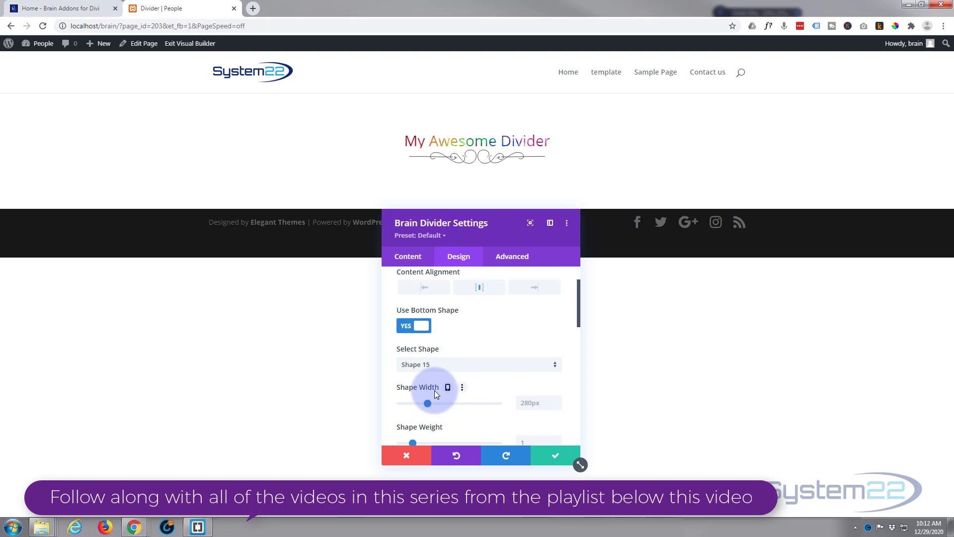
{"action": "left_click", "coordinate": [437, 366]}
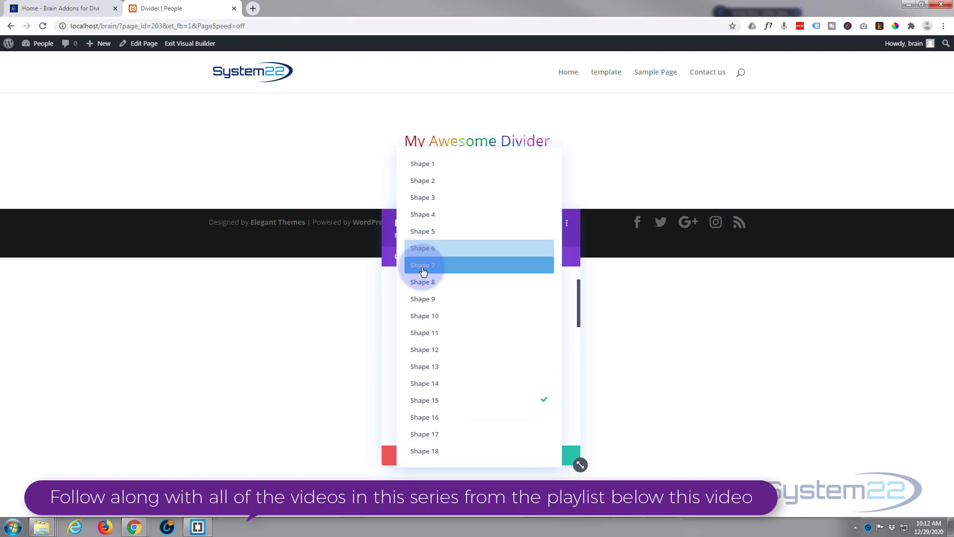
{"action": "left_click", "coordinate": [420, 299]}
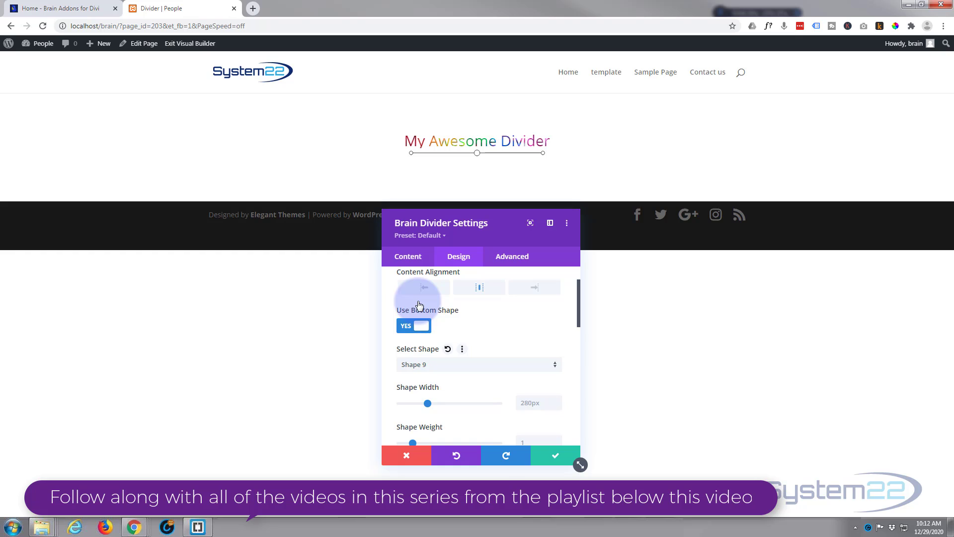
{"action": "left_click", "coordinate": [590, 305]}
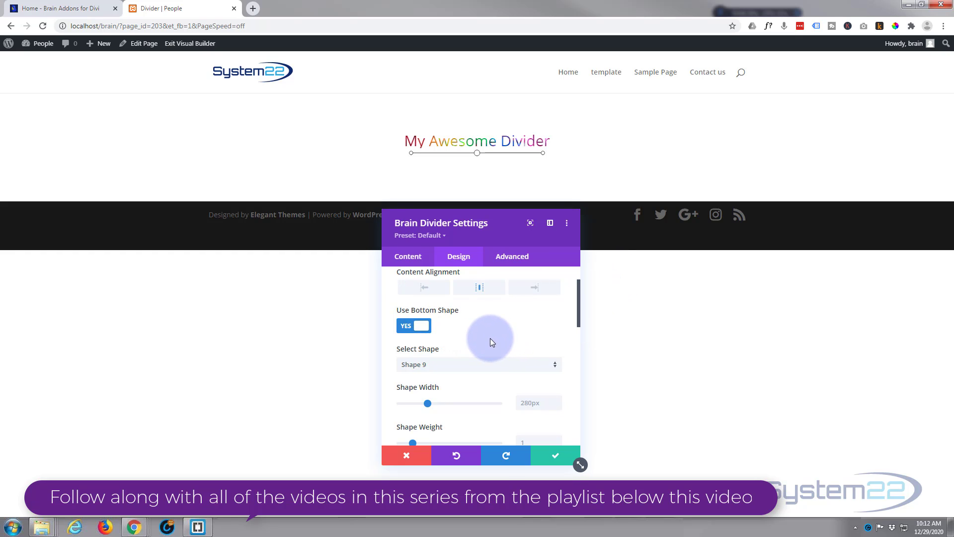
{"action": "left_click", "coordinate": [410, 328]}
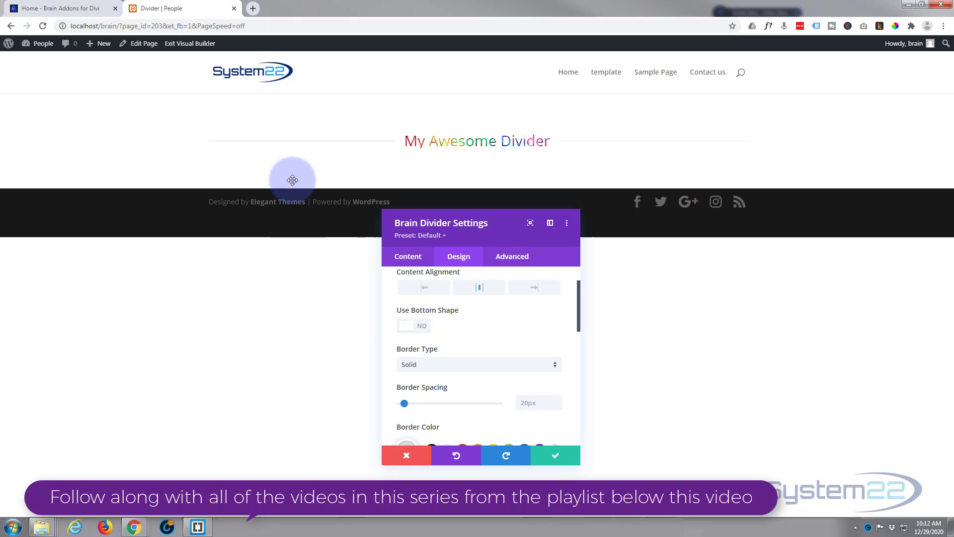
Try the Double, Dotted and Dashed border types on the divider line and return it to Solid
{"action": "left_click", "coordinate": [451, 368]}
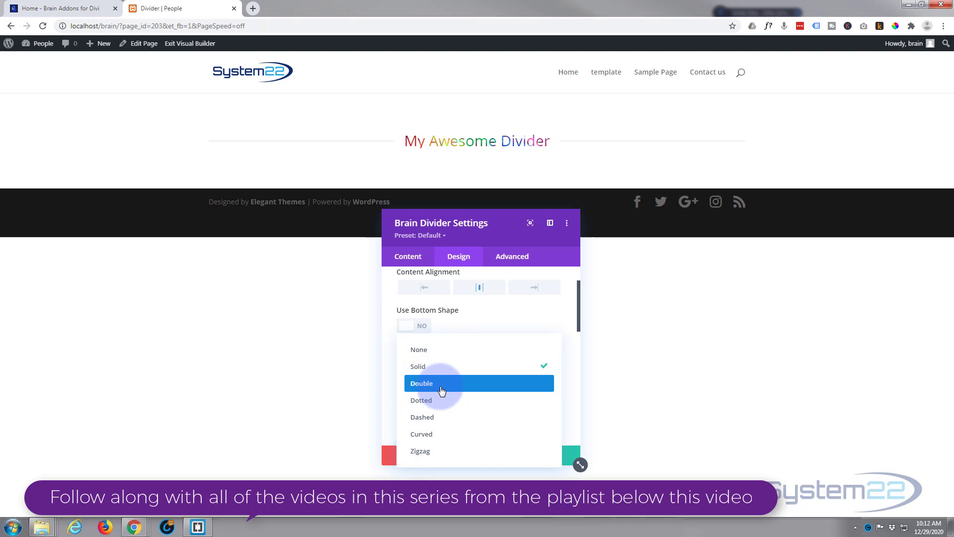
{"action": "left_click", "coordinate": [447, 383]}
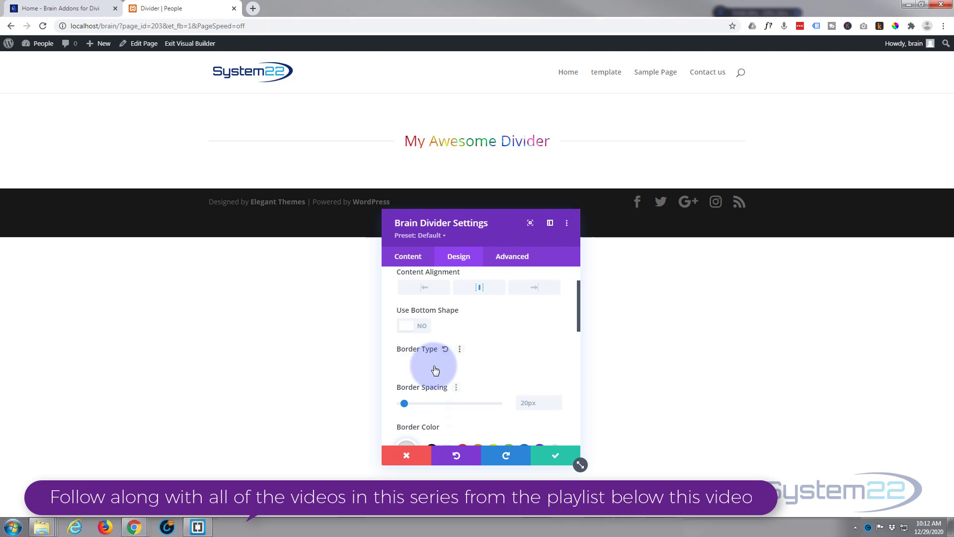
{"action": "left_click", "coordinate": [432, 368]}
{"action": "left_click", "coordinate": [433, 404]}
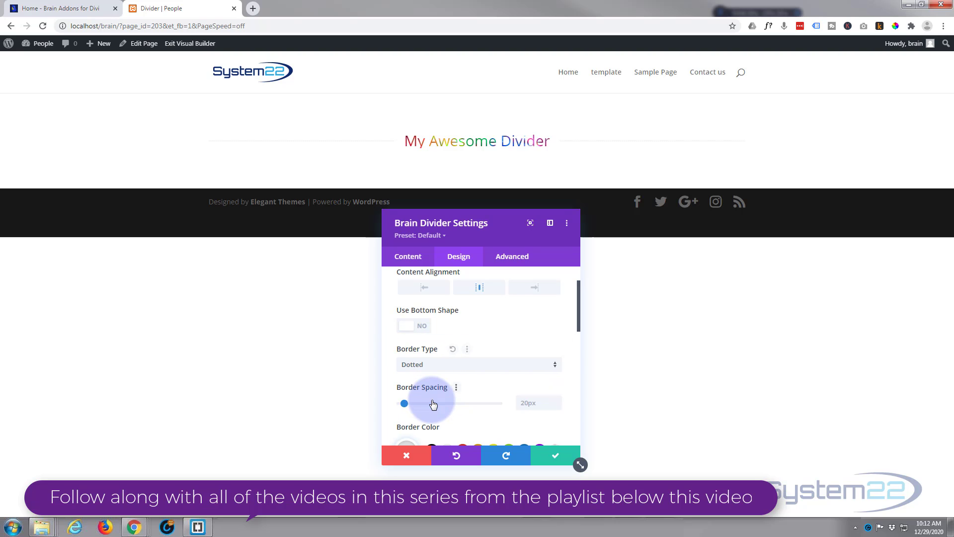
{"action": "left_click", "coordinate": [439, 366]}
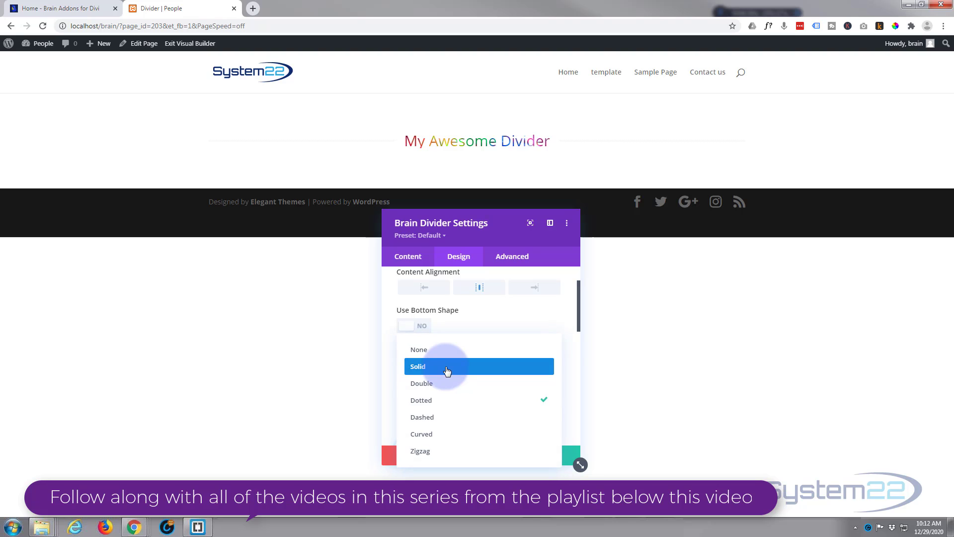
{"action": "left_click", "coordinate": [433, 418]}
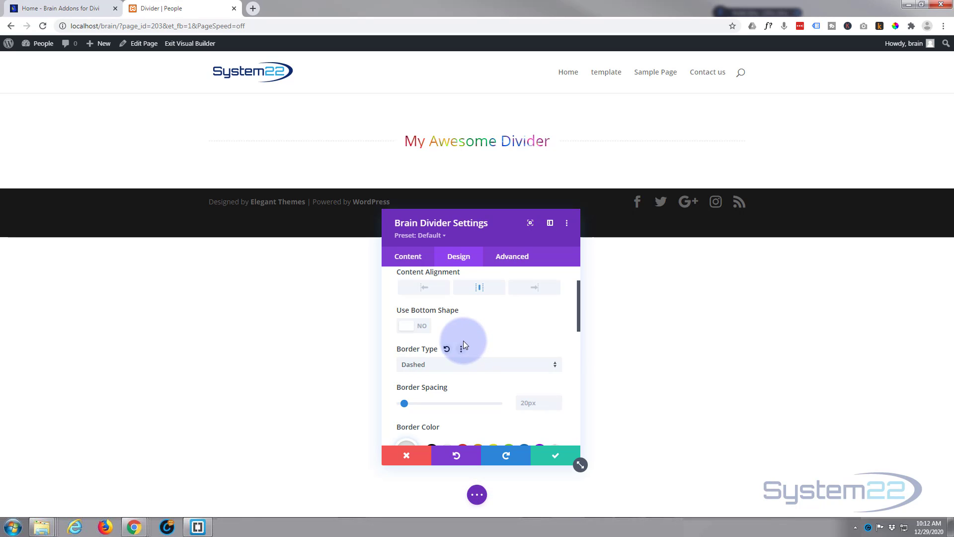
{"action": "left_click", "coordinate": [457, 364]}
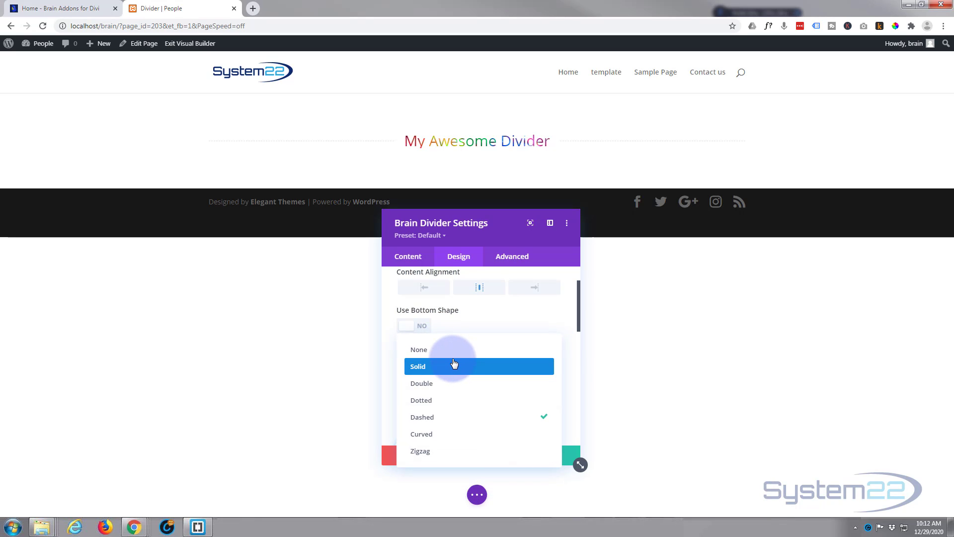
{"action": "left_click", "coordinate": [454, 366]}
Try border spacings of 21px and 77px around the divider text, and clear the value to restore the default
{"action": "scroll", "coordinate": [461, 351], "scroll_direction": "down", "scroll_amount": 3}
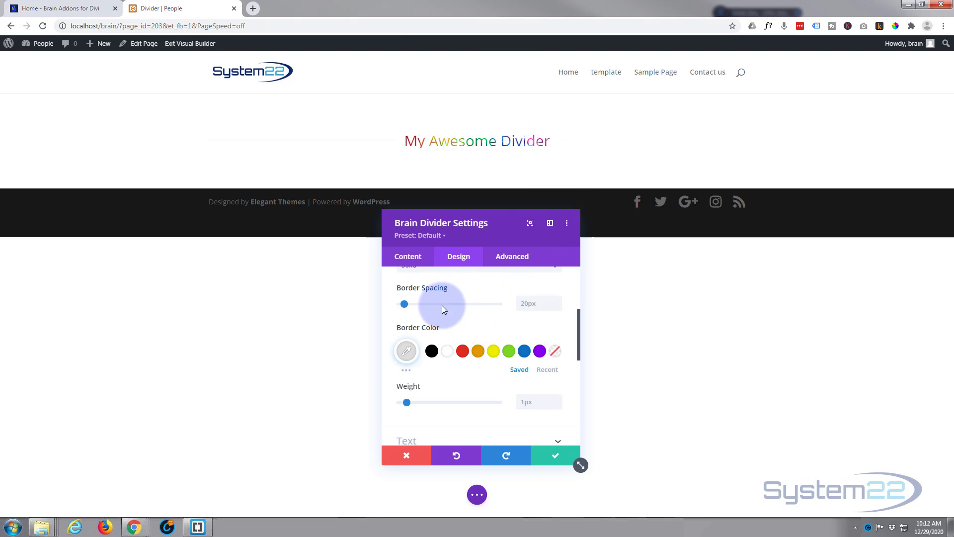
{"action": "mouse_move", "coordinate": [404, 305]}
{"action": "left_mouse_down"}
{"action": "mouse_move", "coordinate": [422, 301]}
{"action": "mouse_move", "coordinate": [405, 304]}
{"action": "left_mouse_up"}
{"action": "left_click", "coordinate": [556, 303]}
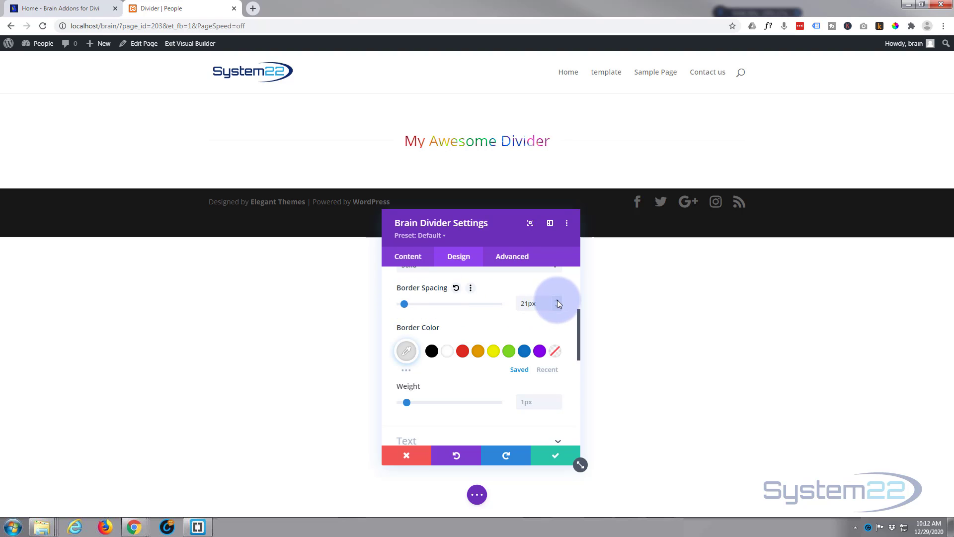
{"action": "left_click", "coordinate": [557, 305]}
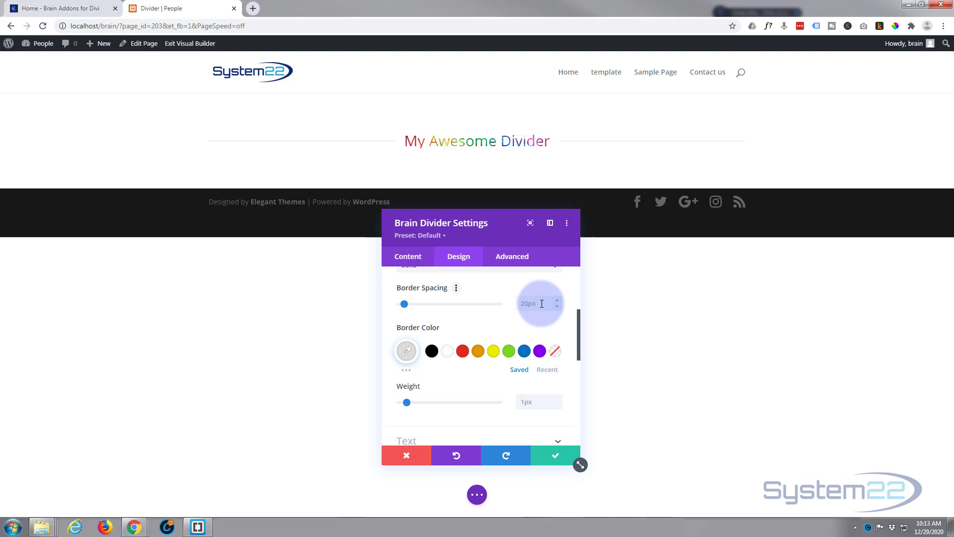
{"action": "left_click", "coordinate": [524, 305]}
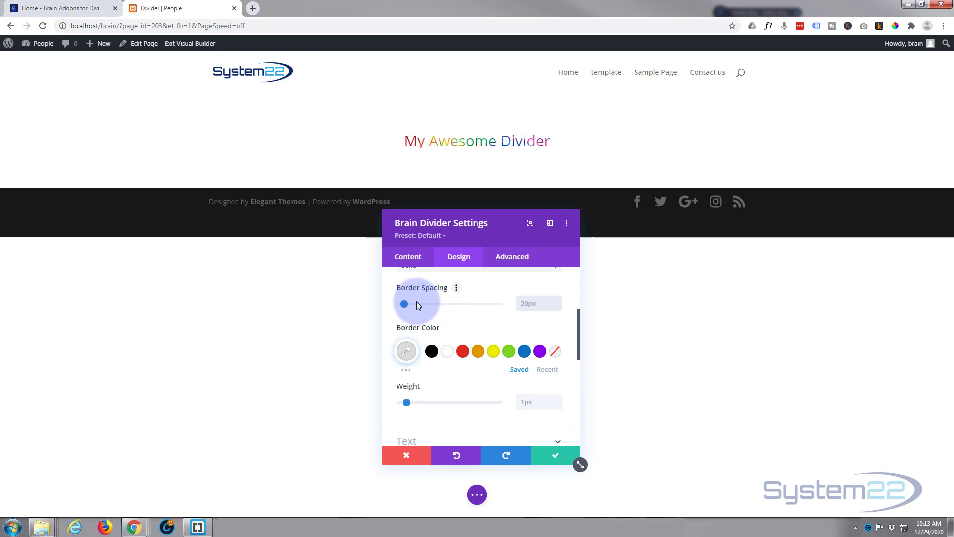
{"action": "left_click_drag", "start_coordinate": [404, 304], "coordinate": [416, 304]}
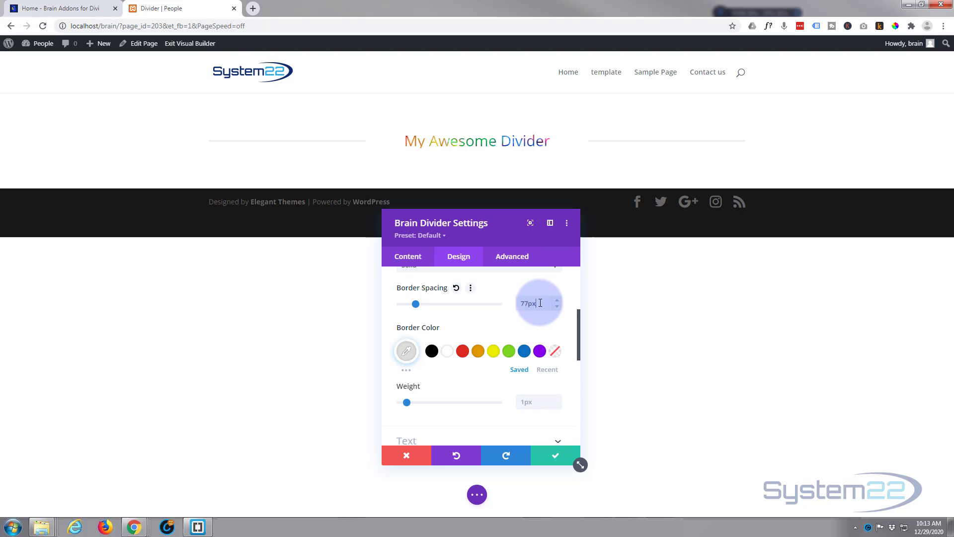
{"action": "left_click_drag", "start_coordinate": [535, 302], "coordinate": [522, 303]}
{"action": "key", "text": "BackSpace"}
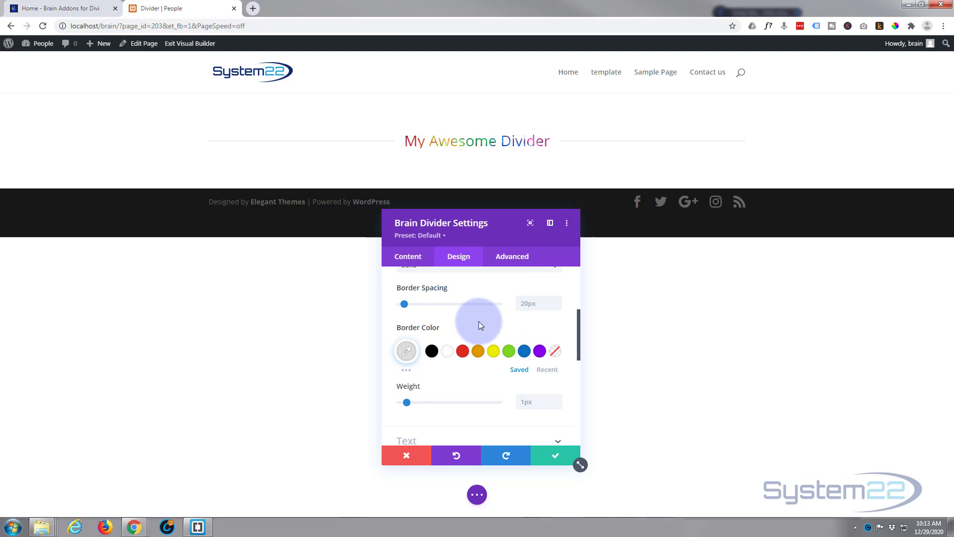
Set the divider line's border color to the saved blue swatch and its weight to 2.1px
{"action": "left_click", "coordinate": [525, 353]}
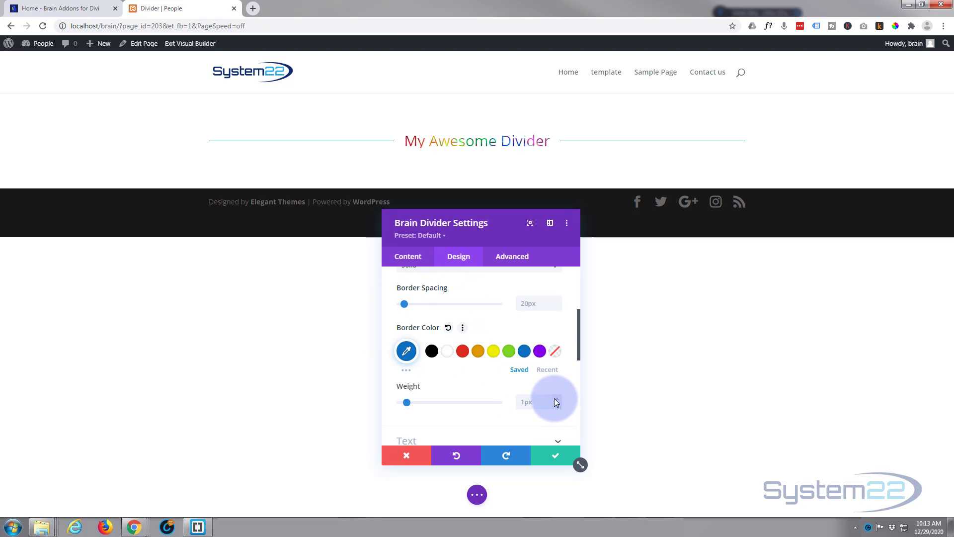
{"action": "left_click", "coordinate": [555, 400]}
{"action": "left_click", "coordinate": [555, 399]}
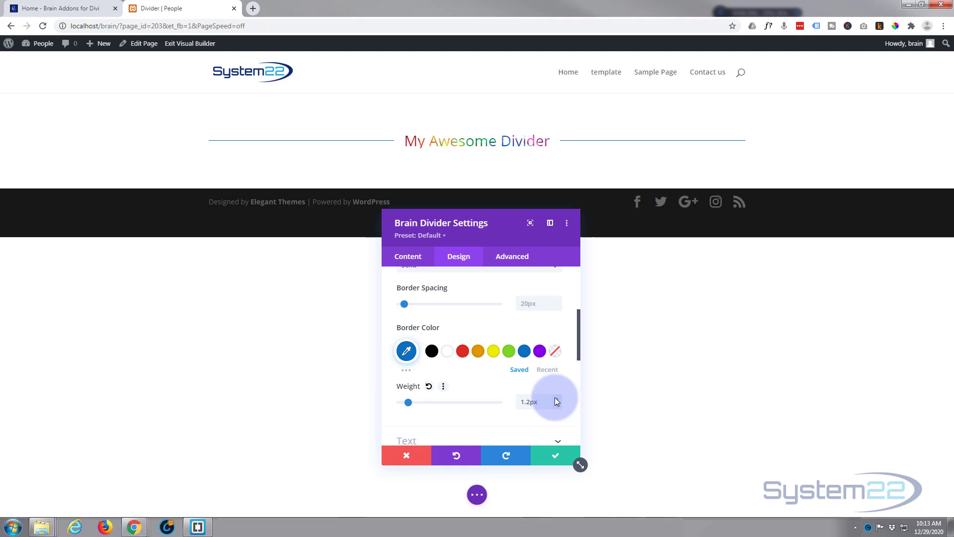
{"action": "left_click", "coordinate": [556, 399]}
{"action": "left_click", "coordinate": [556, 399]}
{"action": "left_click", "coordinate": [556, 399]}
{"action": "left_click", "coordinate": [555, 399]}
{"action": "left_click", "coordinate": [556, 399]}
{"action": "left_click", "coordinate": [556, 400]}
{"action": "left_click", "coordinate": [555, 399]}
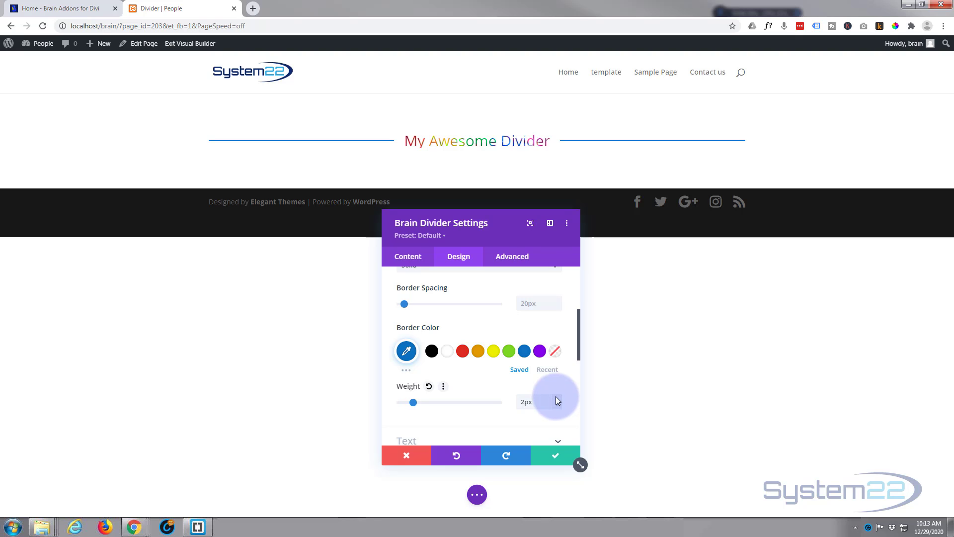
{"action": "left_click", "coordinate": [556, 397]}
Try the Dotted border type on the blue divider line and return it to Solid
{"action": "scroll", "coordinate": [475, 383], "scroll_direction": "up", "scroll_amount": 2}
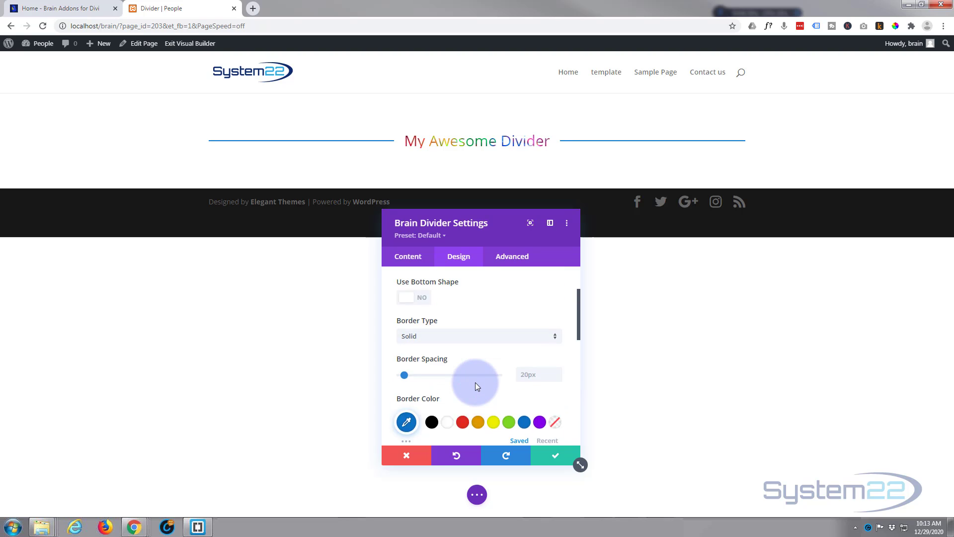
{"action": "left_click", "coordinate": [467, 367]}
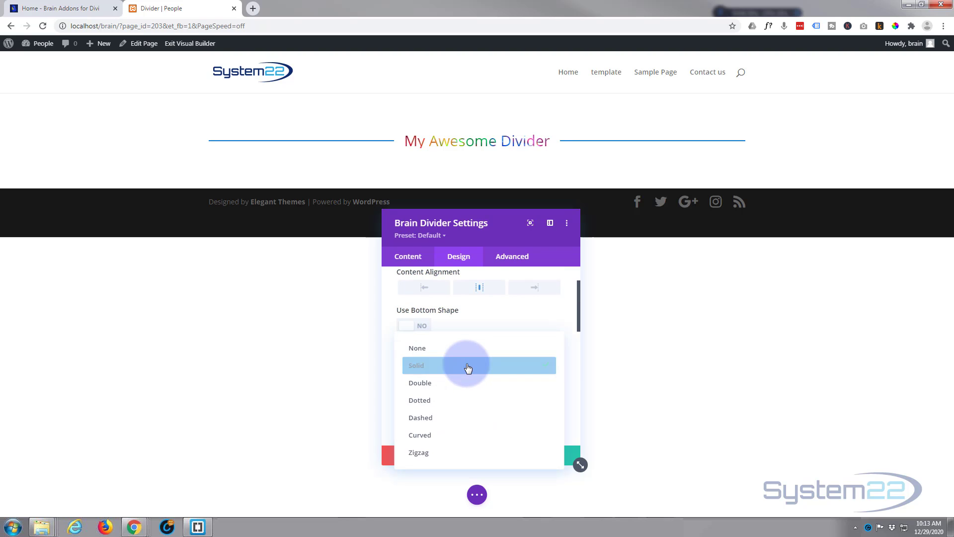
{"action": "left_click", "coordinate": [437, 400]}
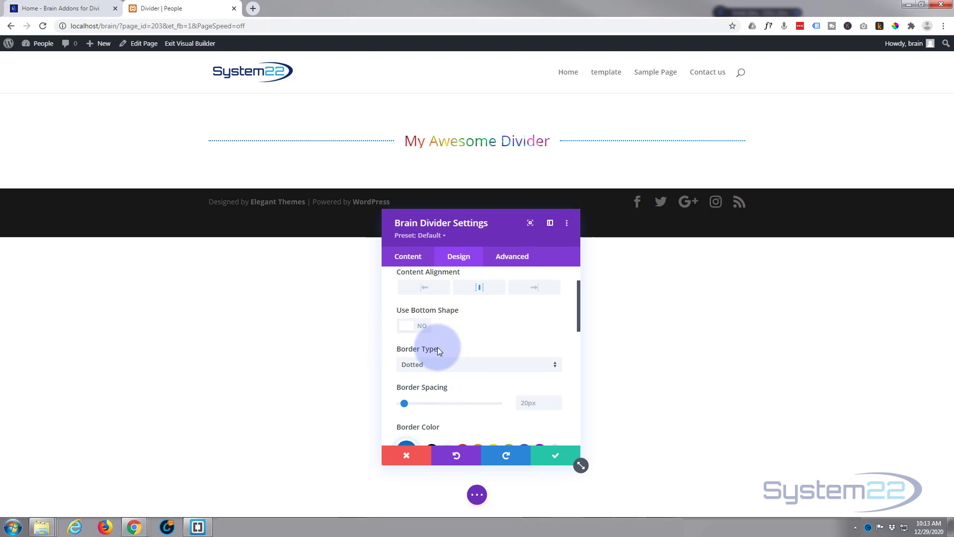
{"action": "left_click", "coordinate": [451, 365]}
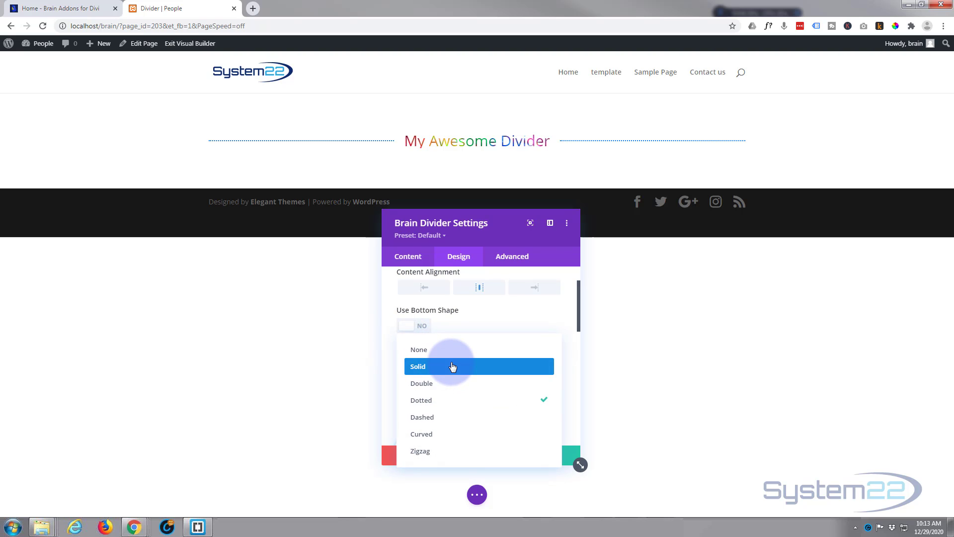
{"action": "left_click", "coordinate": [452, 366]}
Set the divider text's font to Anton and its font style to all uppercase
{"action": "scroll", "coordinate": [492, 367], "scroll_direction": "down", "scroll_amount": 3}
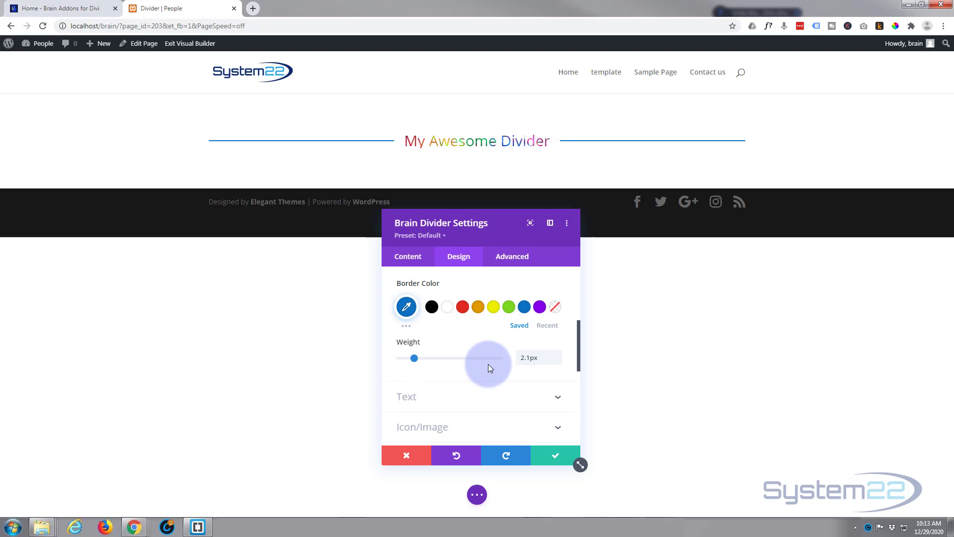
{"action": "scroll", "coordinate": [489, 368], "scroll_direction": "down", "scroll_amount": 1}
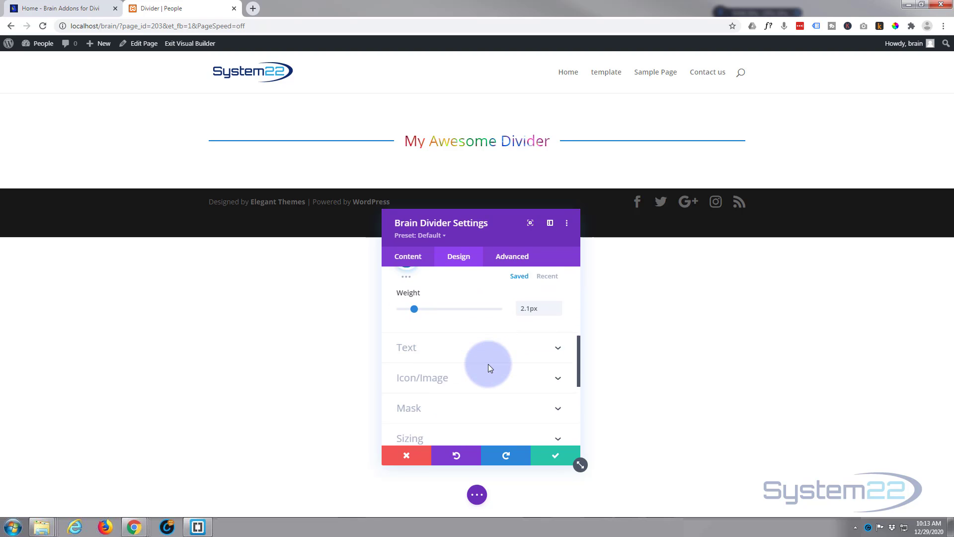
{"action": "left_click", "coordinate": [468, 341]}
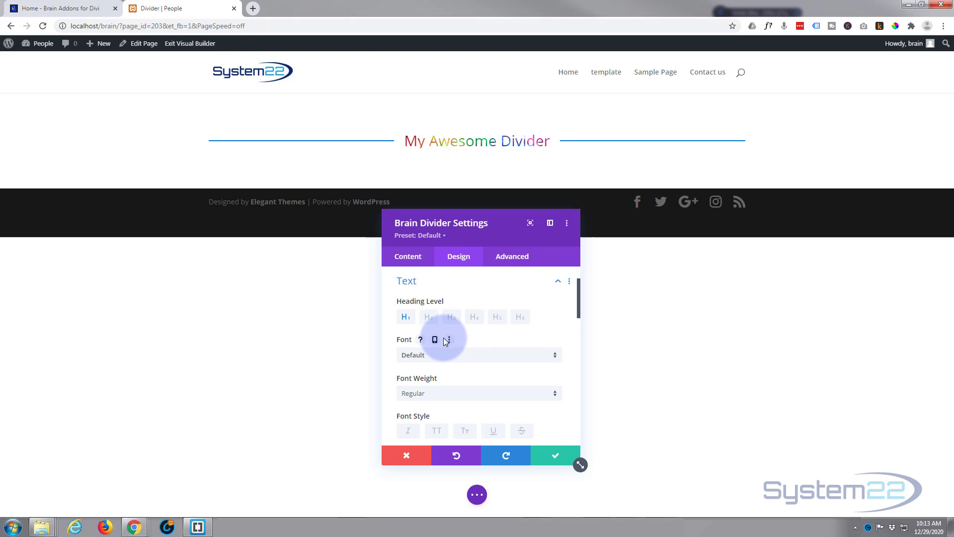
{"action": "scroll", "coordinate": [440, 338], "scroll_direction": "down", "scroll_amount": 1}
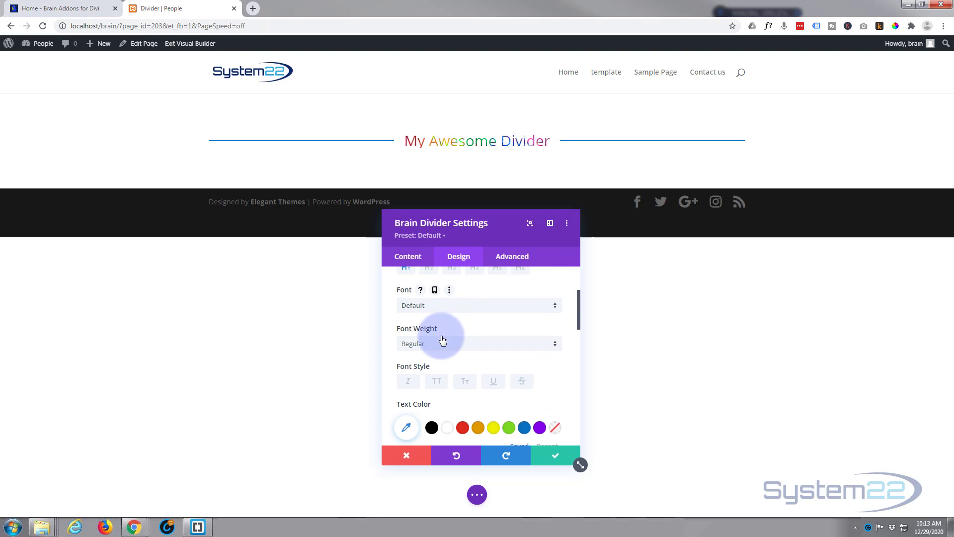
{"action": "left_click", "coordinate": [455, 305]}
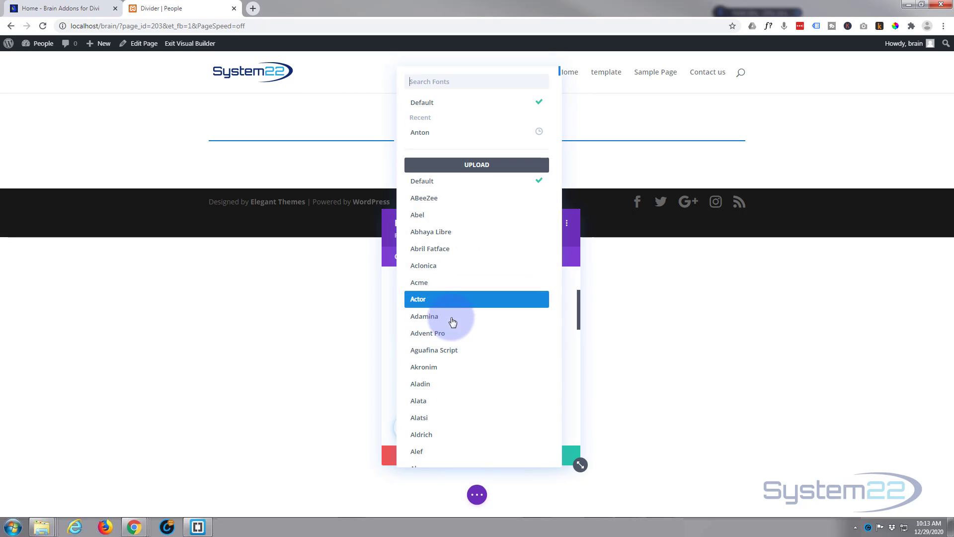
{"action": "scroll", "coordinate": [461, 366], "scroll_direction": "down", "scroll_amount": 3}
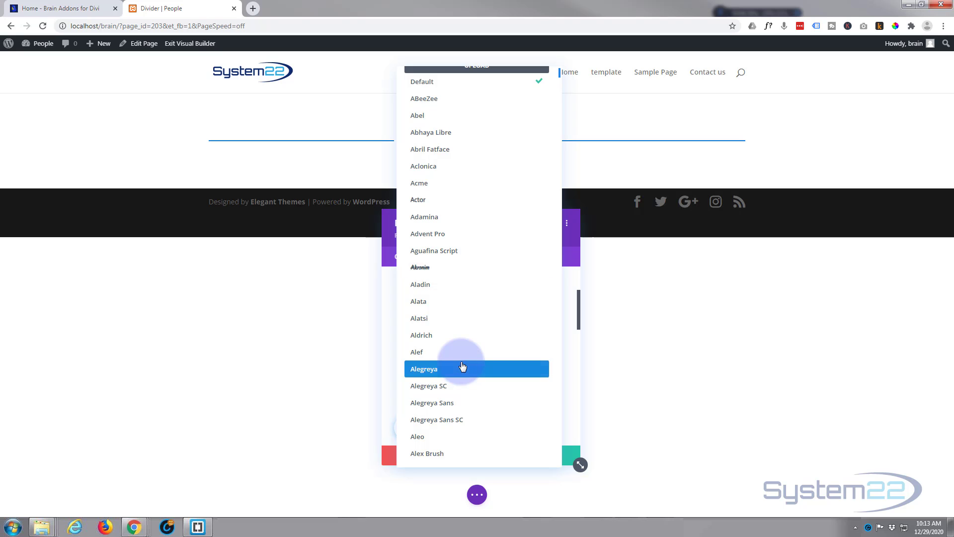
{"action": "scroll", "coordinate": [462, 366], "scroll_direction": "down", "scroll_amount": 3}
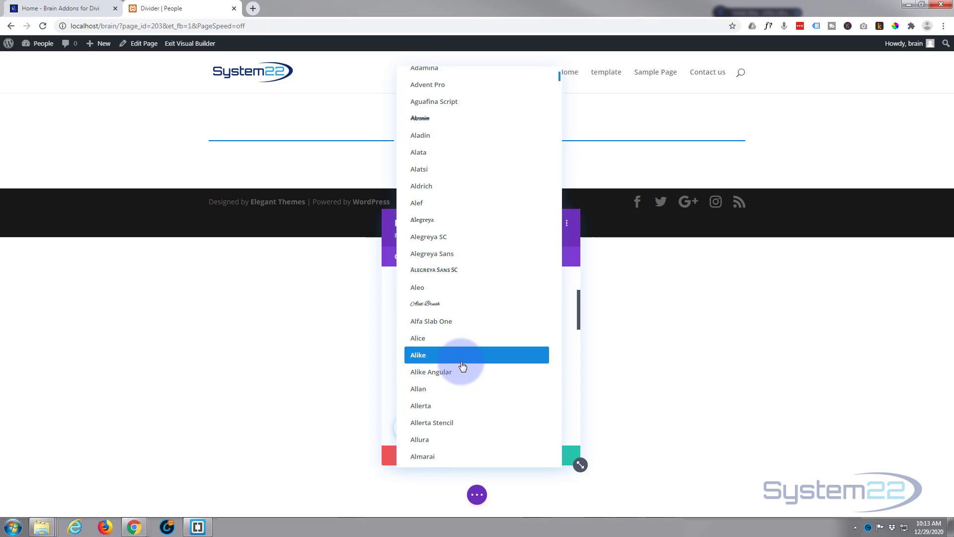
{"action": "scroll", "coordinate": [462, 367], "scroll_direction": "down", "scroll_amount": 1}
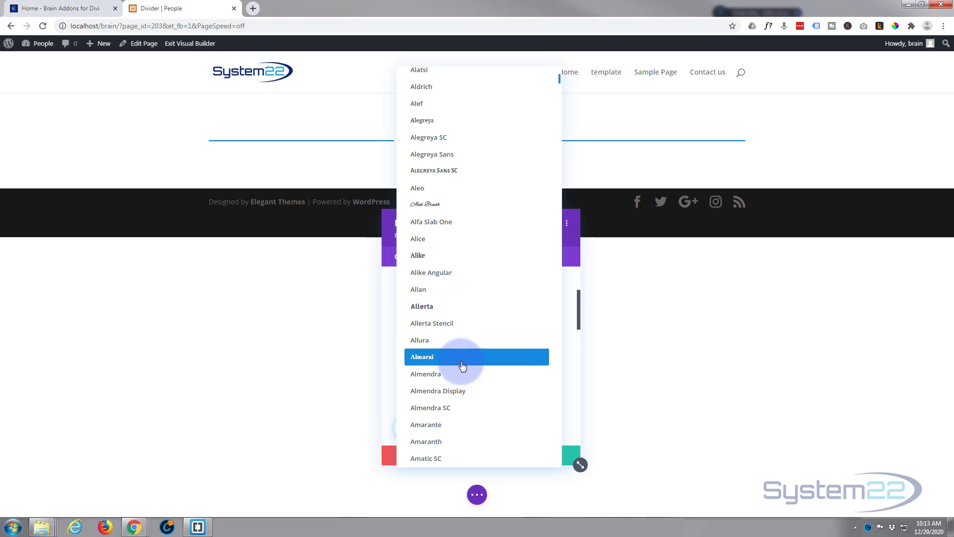
{"action": "scroll", "coordinate": [462, 366], "scroll_direction": "down", "scroll_amount": 3}
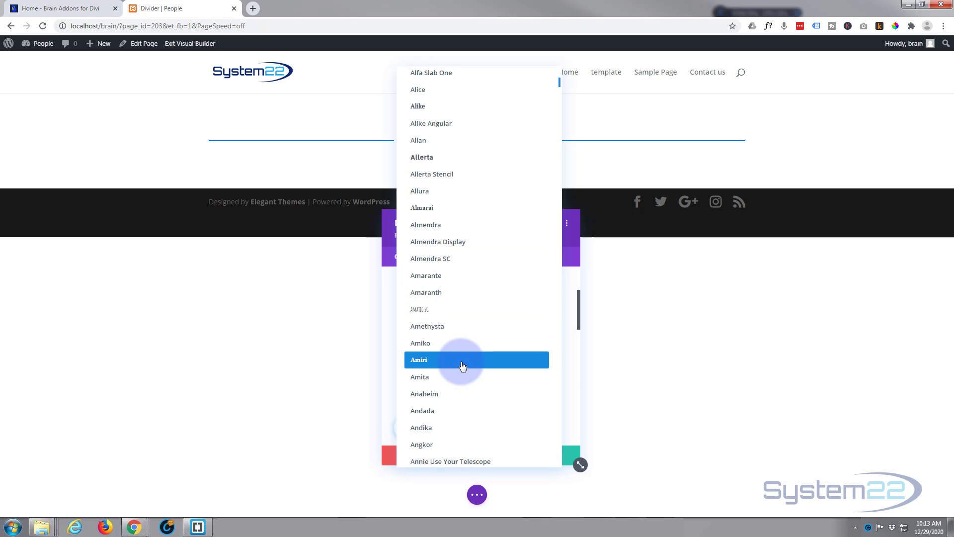
{"action": "scroll", "coordinate": [462, 366], "scroll_direction": "down", "scroll_amount": 4}
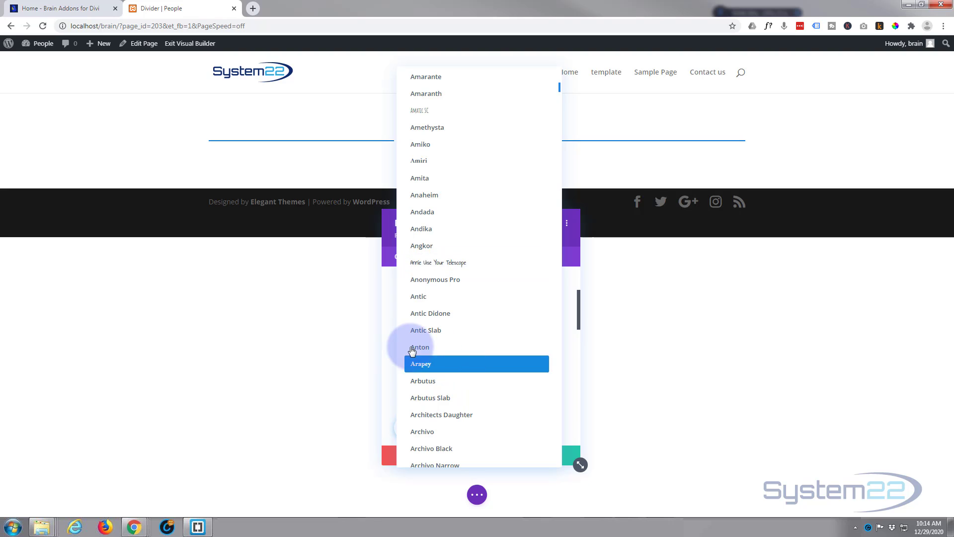
{"action": "left_click", "coordinate": [422, 348]}
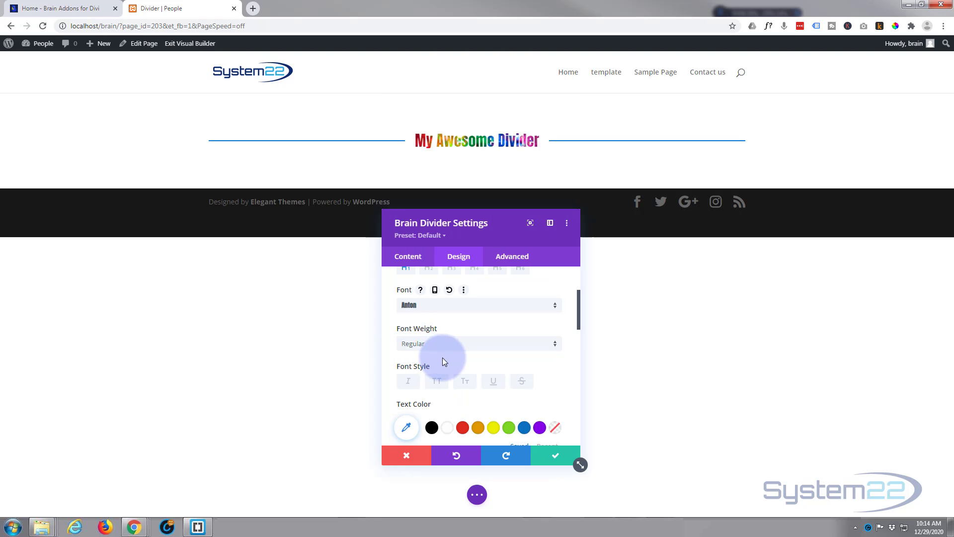
{"action": "left_click", "coordinate": [437, 381]}
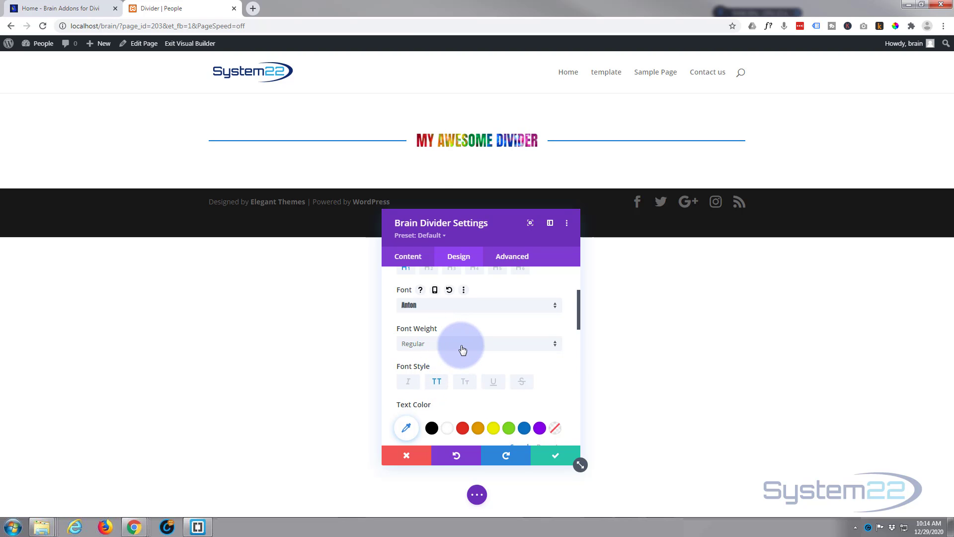
Set the divider text's font weight to Bold
{"action": "scroll", "coordinate": [462, 350], "scroll_direction": "down", "scroll_amount": 1}
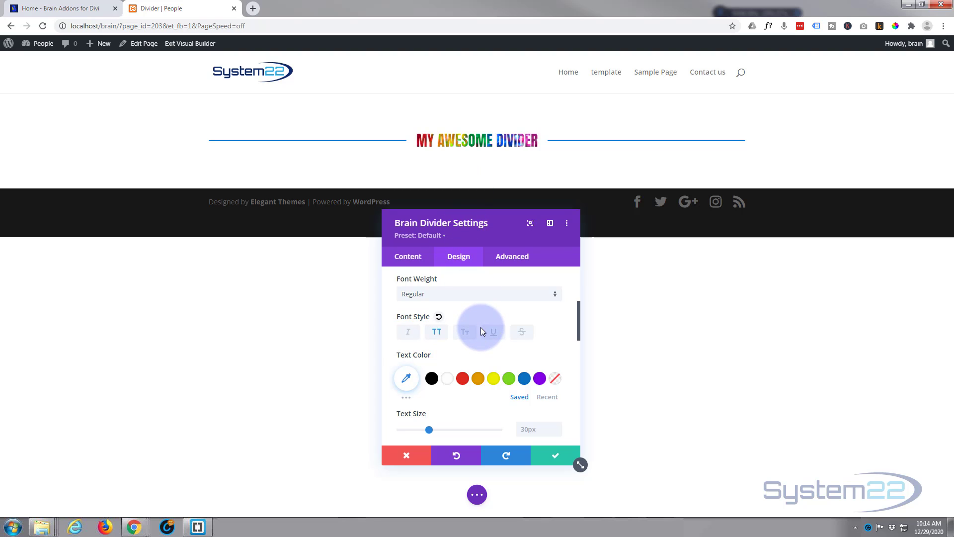
{"action": "left_click", "coordinate": [461, 294]}
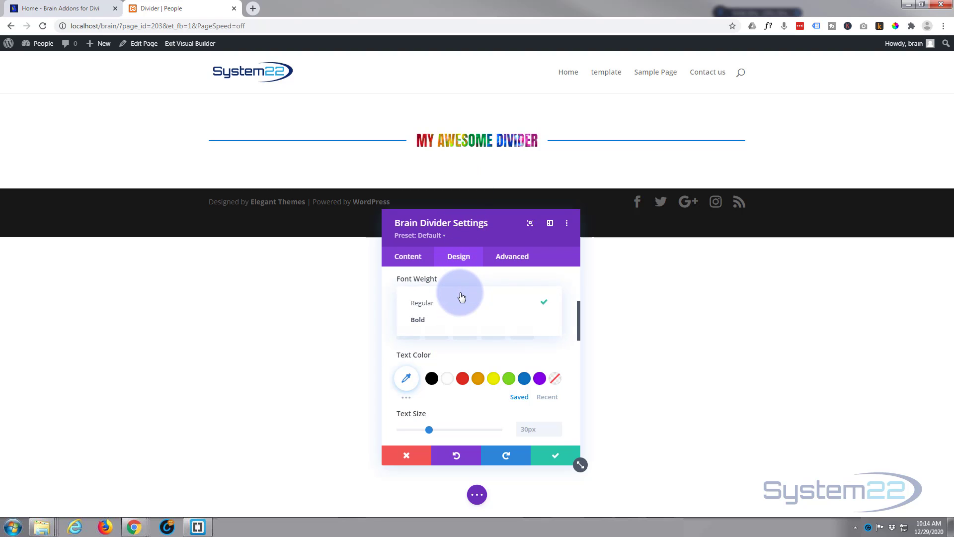
{"action": "left_click", "coordinate": [431, 320]}
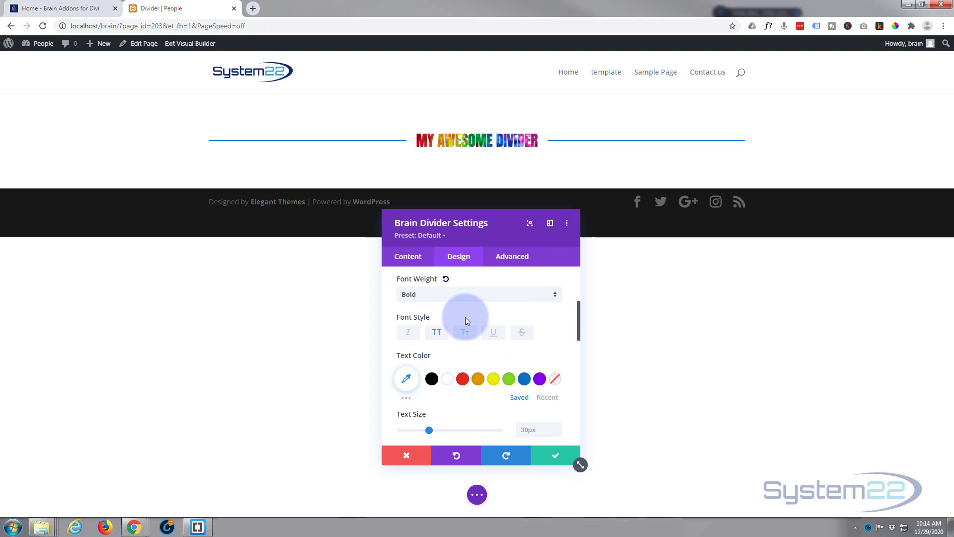
Set the divider text's size to 64px and return its font weight to Regular
{"action": "scroll", "coordinate": [465, 317], "scroll_direction": "down", "scroll_amount": 2}
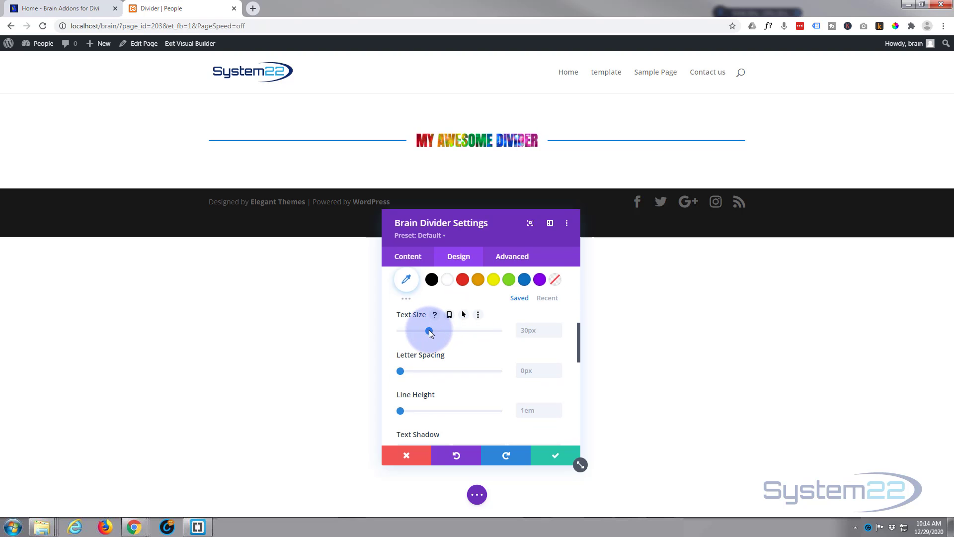
{"action": "left_click_drag", "start_coordinate": [429, 331], "coordinate": [463, 328]}
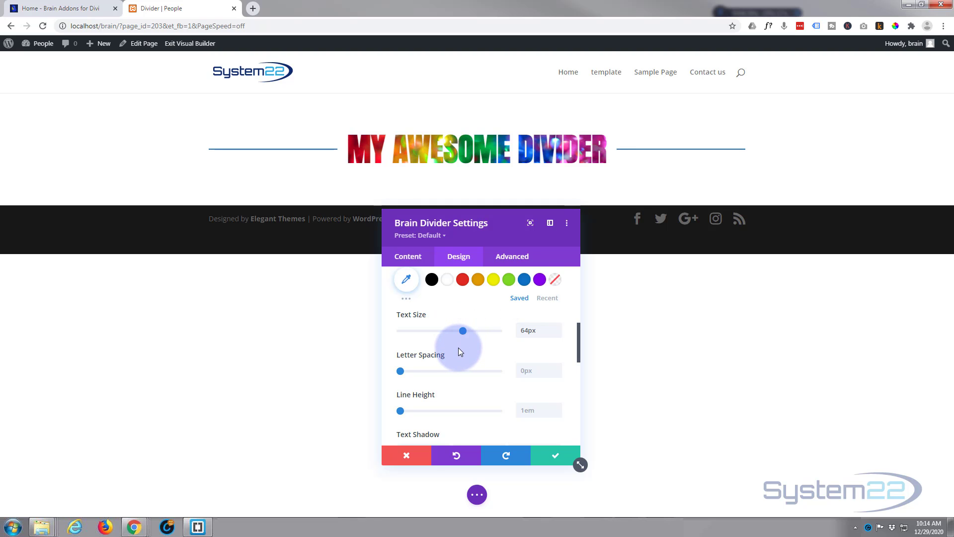
{"action": "scroll", "coordinate": [458, 351], "scroll_direction": "up", "scroll_amount": 2}
{"action": "left_click", "coordinate": [459, 298]}
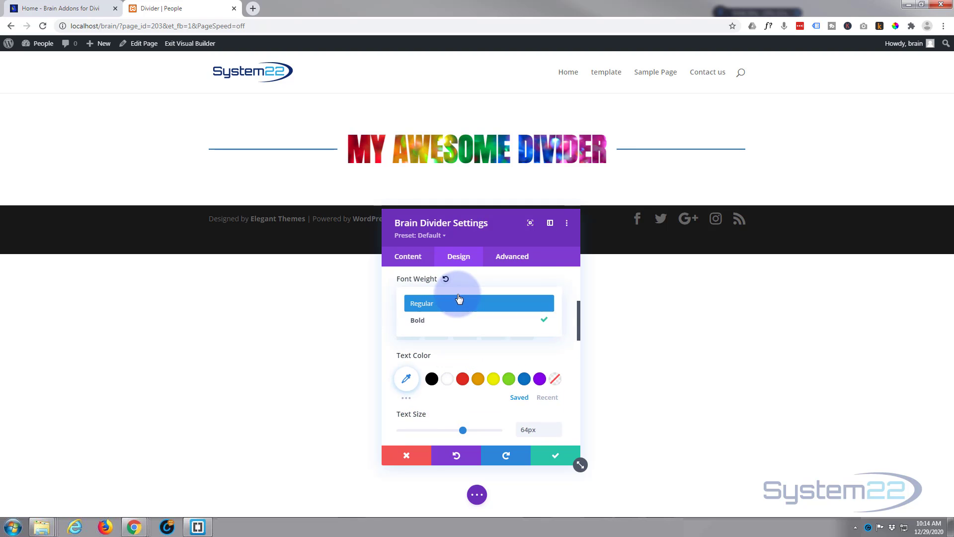
{"action": "left_click", "coordinate": [453, 303]}
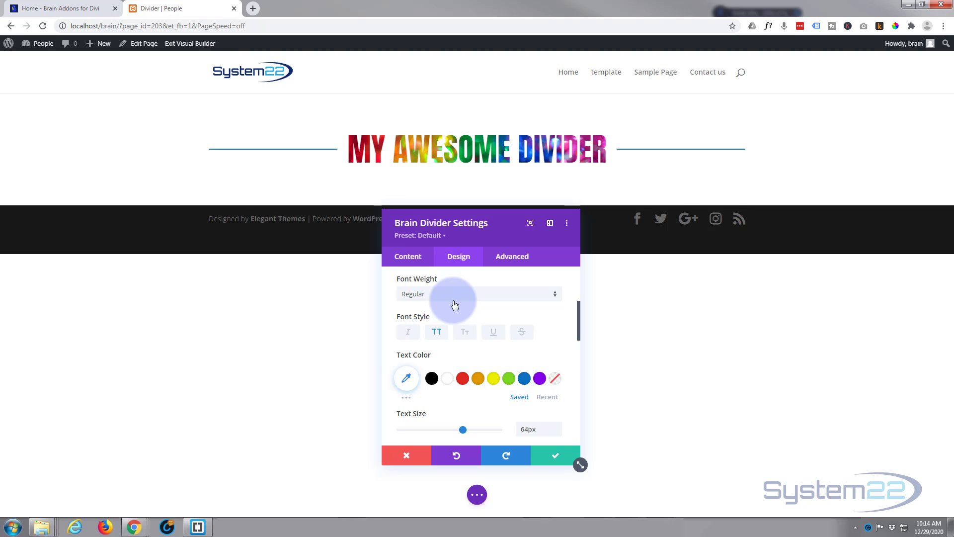
Try the five text shadow presets on the divider text, and turn the text shadow off again
{"action": "scroll", "coordinate": [454, 304], "scroll_direction": "down", "scroll_amount": 5}
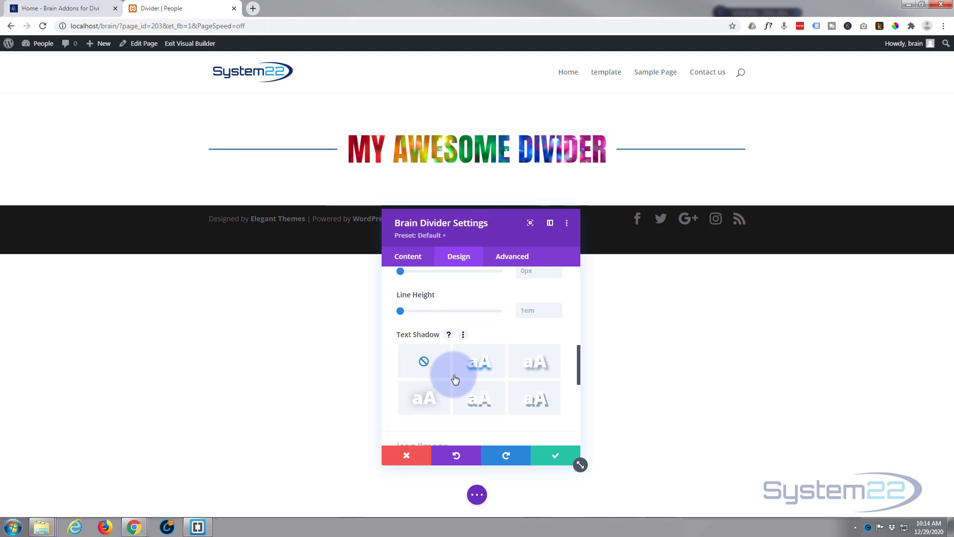
{"action": "left_click", "coordinate": [485, 365]}
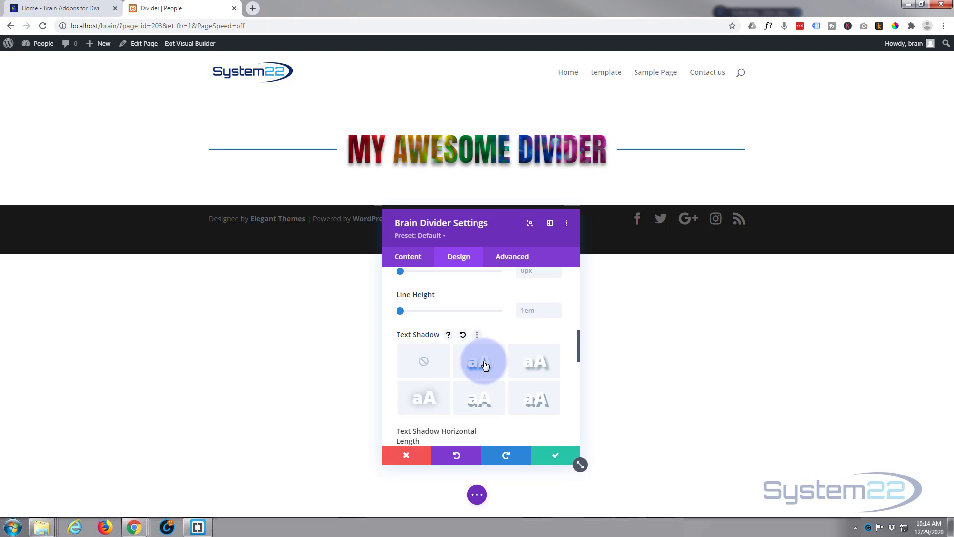
{"action": "left_click", "coordinate": [529, 367]}
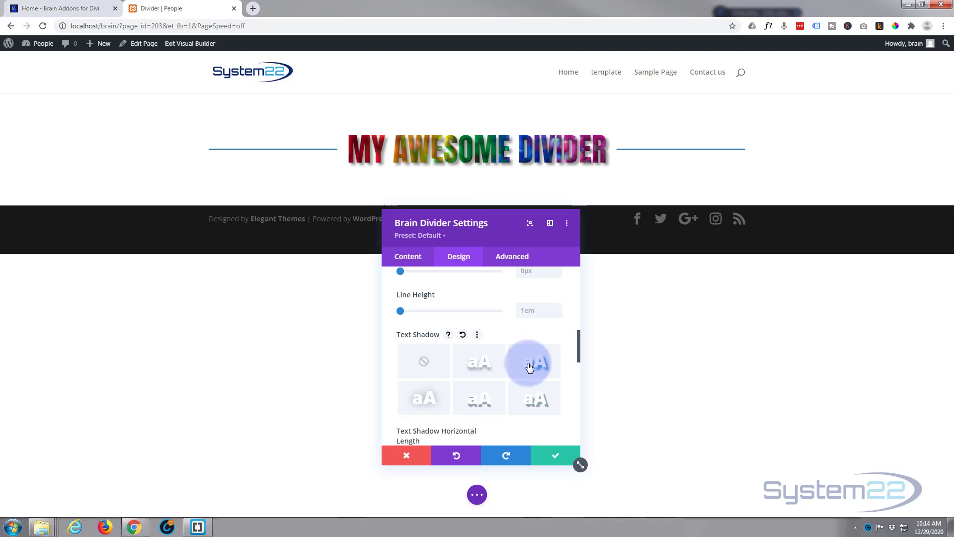
{"action": "left_click", "coordinate": [421, 404]}
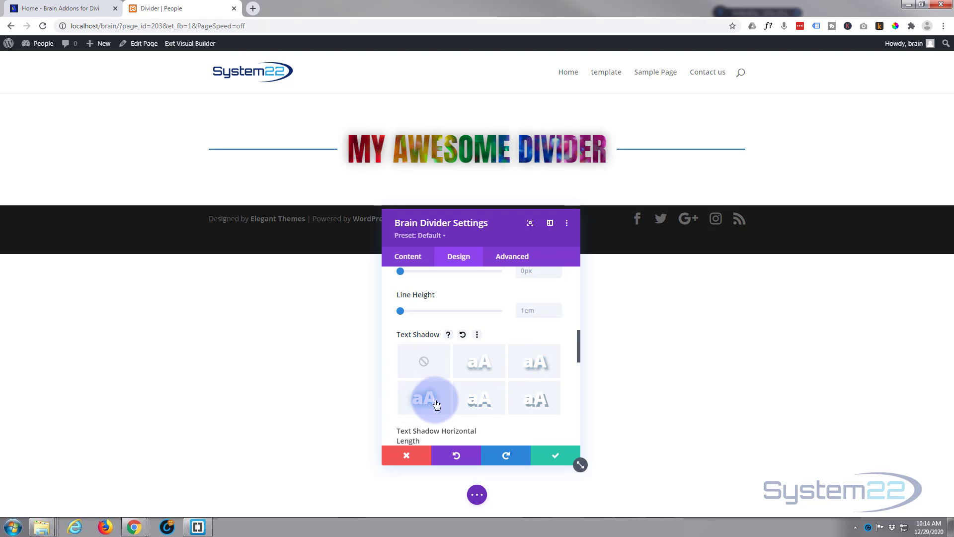
{"action": "left_click", "coordinate": [479, 400]}
{"action": "left_click", "coordinate": [537, 399]}
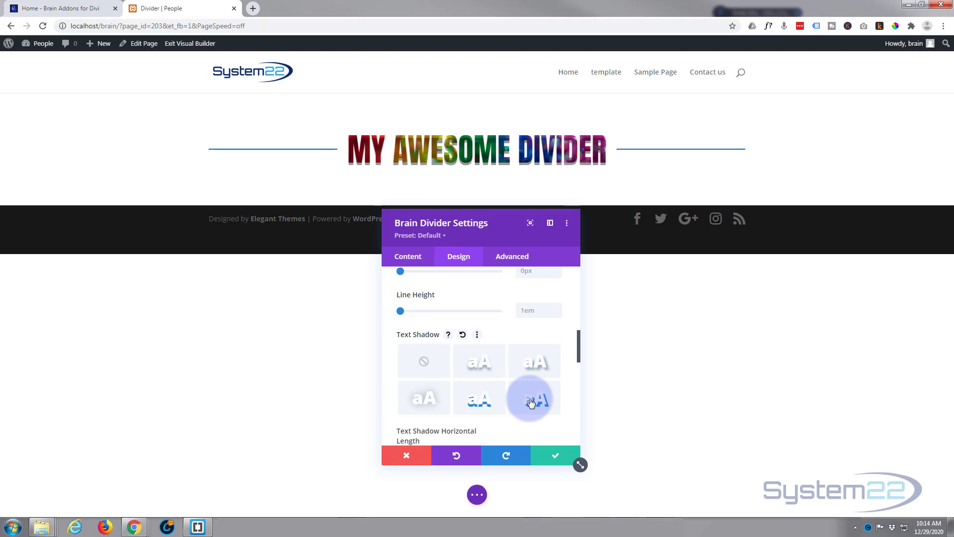
{"action": "left_click", "coordinate": [483, 367]}
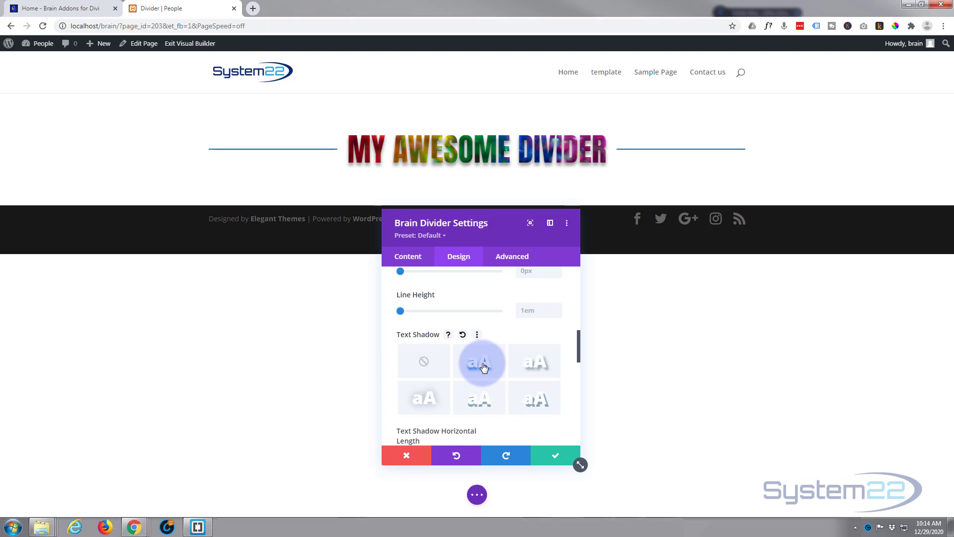
{"action": "left_click", "coordinate": [423, 362]}
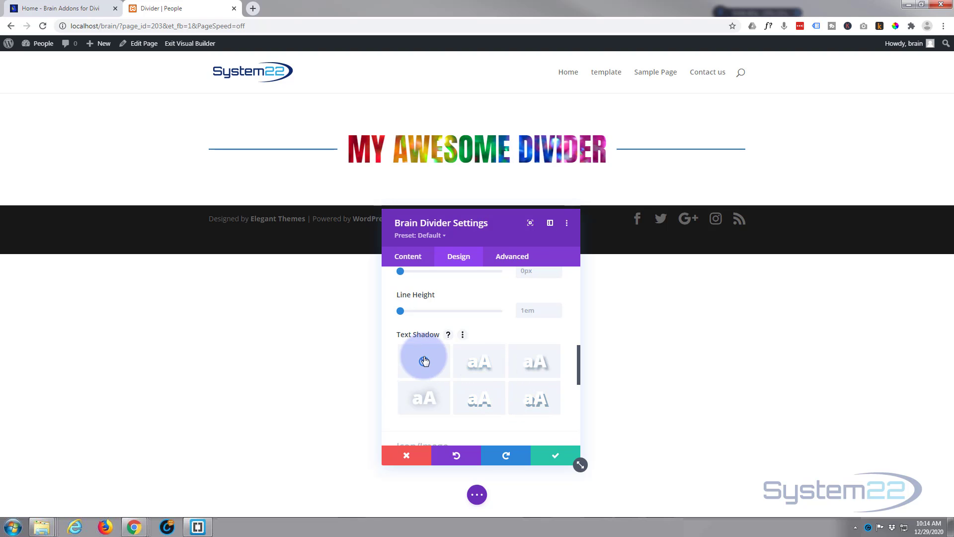
Try the Center Bottom and Right Bottom image positions for the divider's mask, and set the position to Left Top
{"action": "scroll", "coordinate": [432, 354], "scroll_direction": "down", "scroll_amount": 2}
{"action": "scroll", "coordinate": [432, 353], "scroll_direction": "down", "scroll_amount": 1}
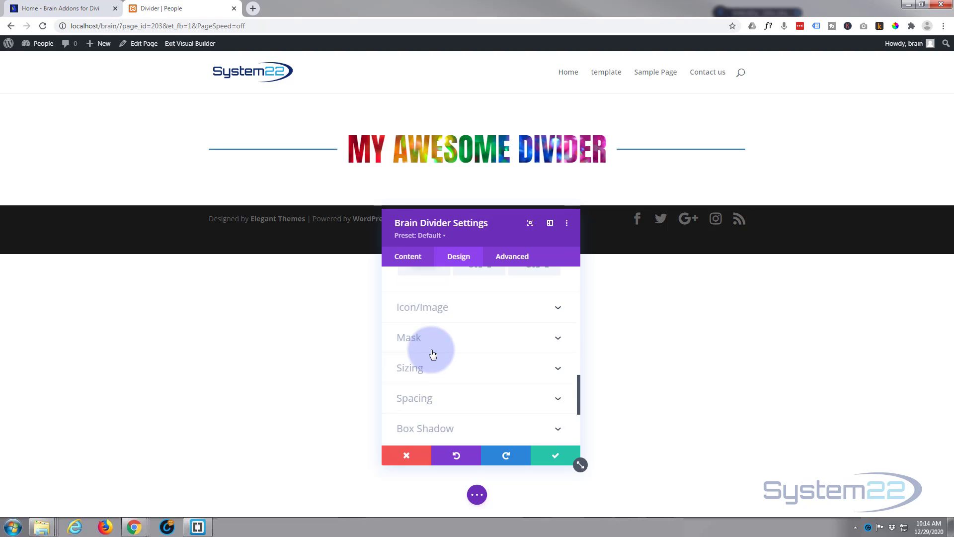
{"action": "left_click", "coordinate": [455, 326]}
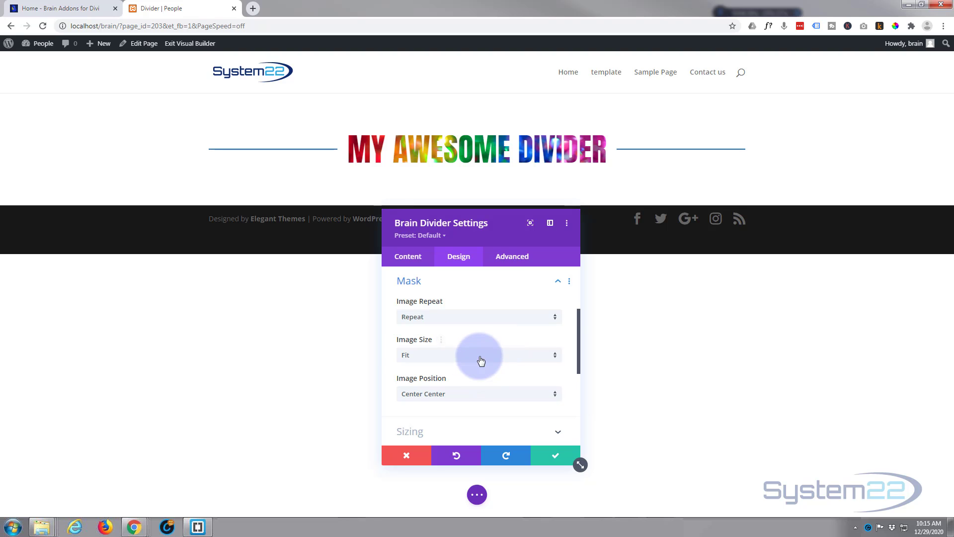
{"action": "scroll", "coordinate": [479, 355], "scroll_direction": "down", "scroll_amount": 1}
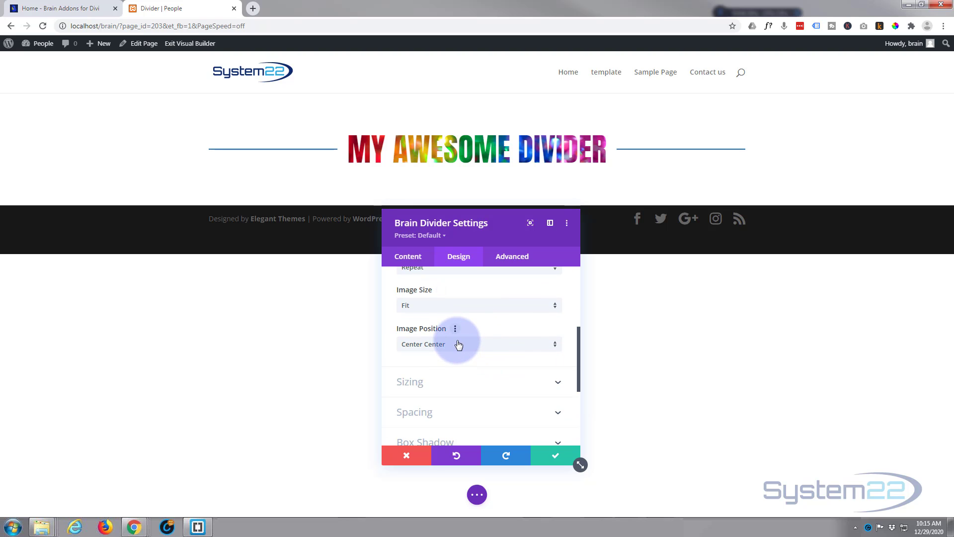
{"action": "left_click", "coordinate": [458, 344]}
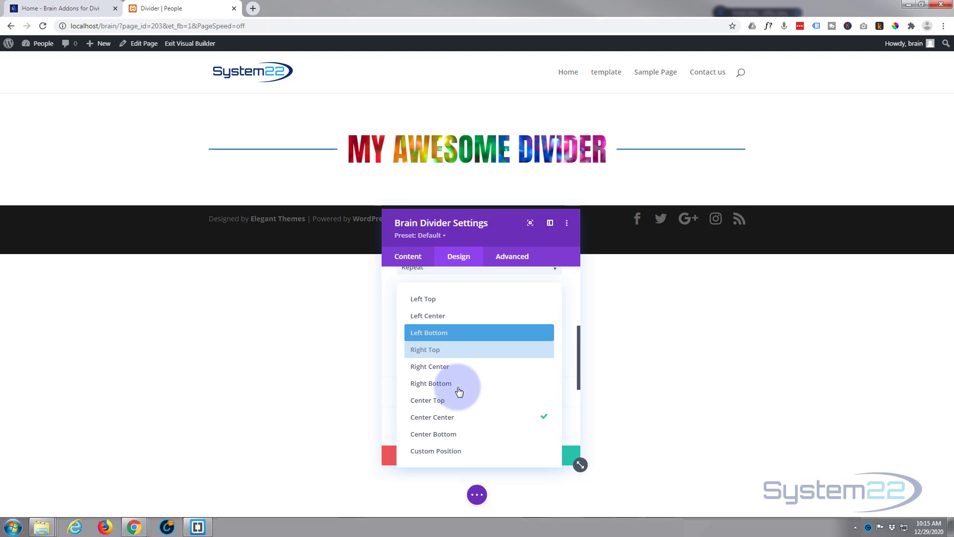
{"action": "left_click", "coordinate": [452, 435]}
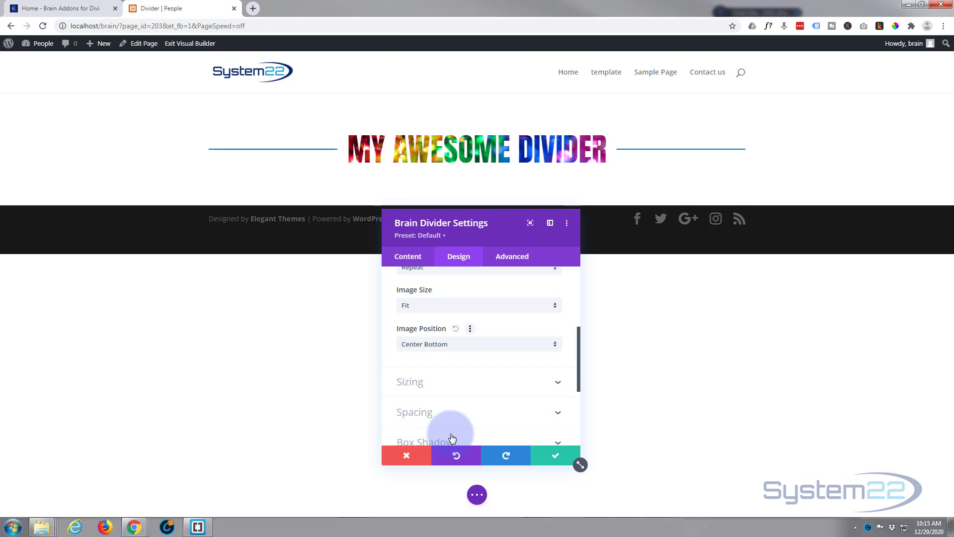
{"action": "left_click", "coordinate": [469, 348]}
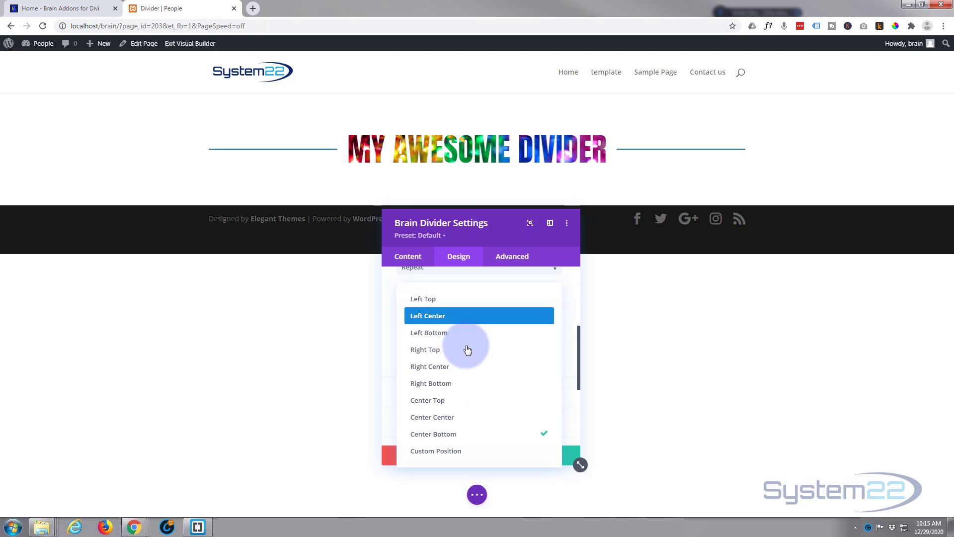
{"action": "left_click", "coordinate": [453, 384]}
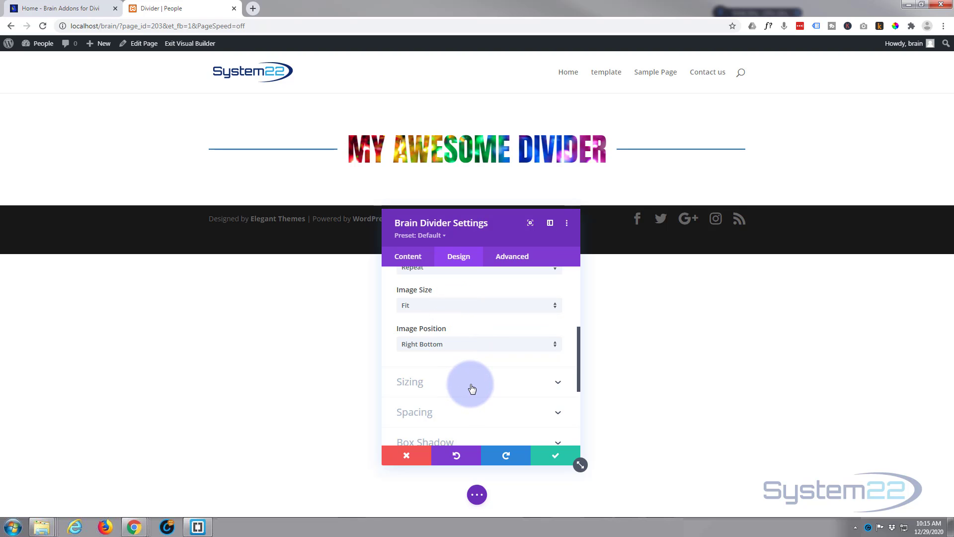
{"action": "left_click", "coordinate": [463, 344]}
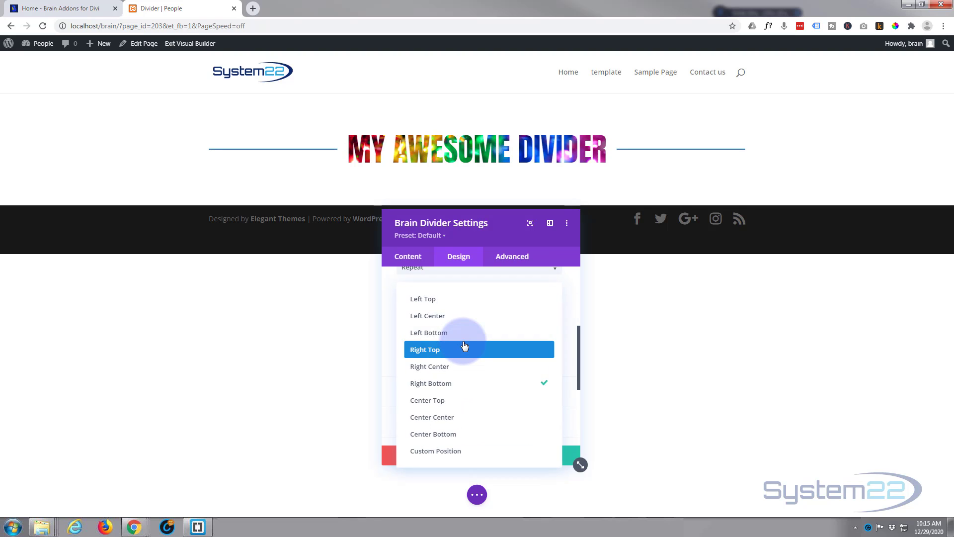
{"action": "left_click", "coordinate": [442, 300]}
{"action": "left_click", "coordinate": [502, 372]}
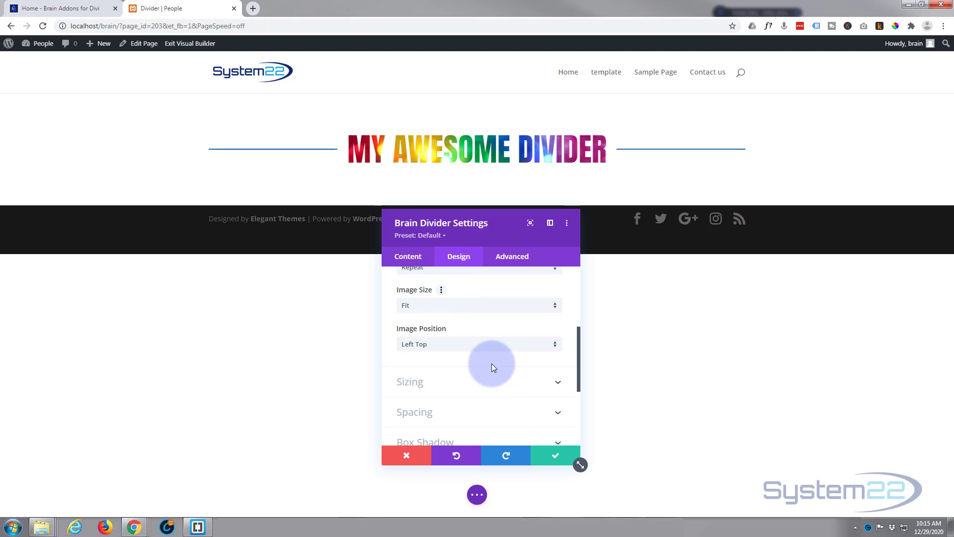
Reduce the divider module's width to 55% and set its module alignment to centre
{"action": "scroll", "coordinate": [491, 363], "scroll_direction": "down", "scroll_amount": 1}
{"action": "left_click", "coordinate": [464, 335]}
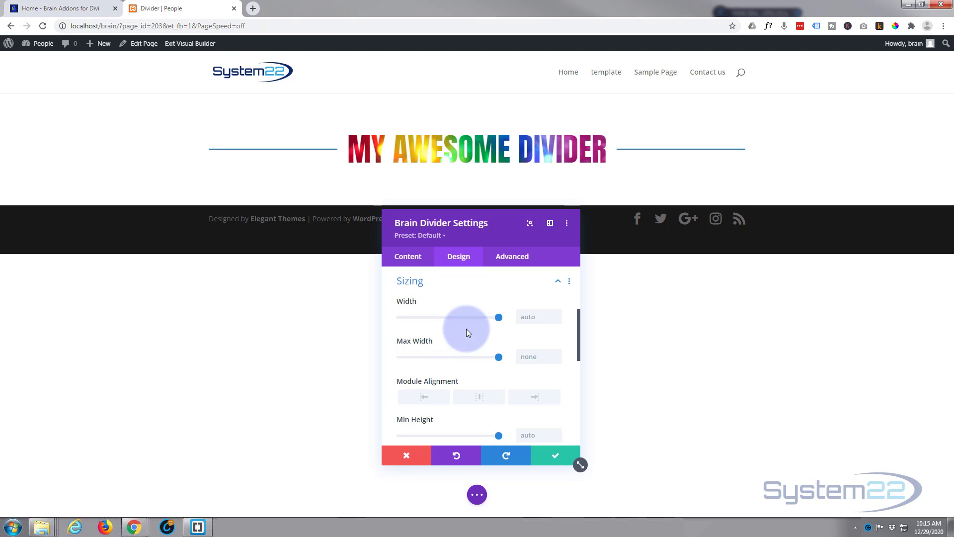
{"action": "left_click_drag", "start_coordinate": [498, 320], "coordinate": [453, 319]}
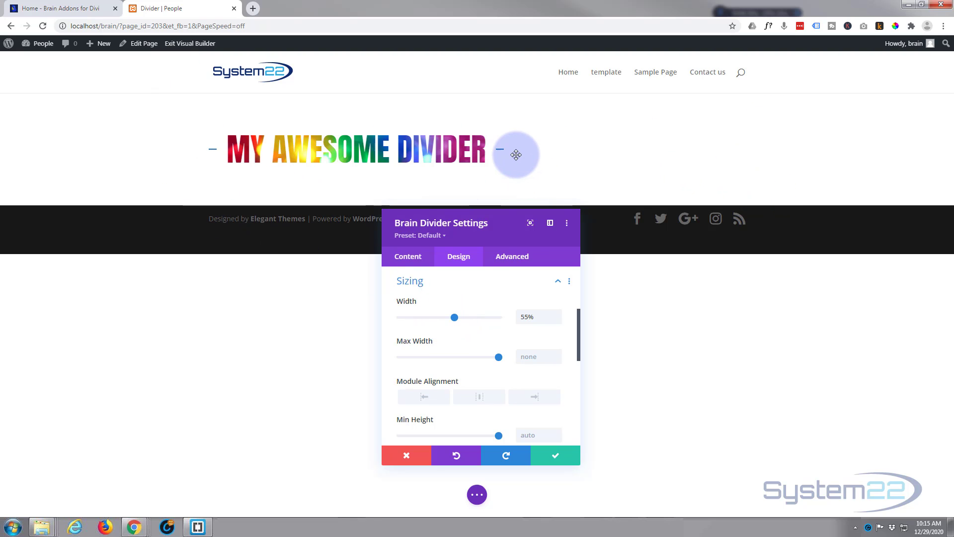
{"action": "left_click", "coordinate": [481, 399]}
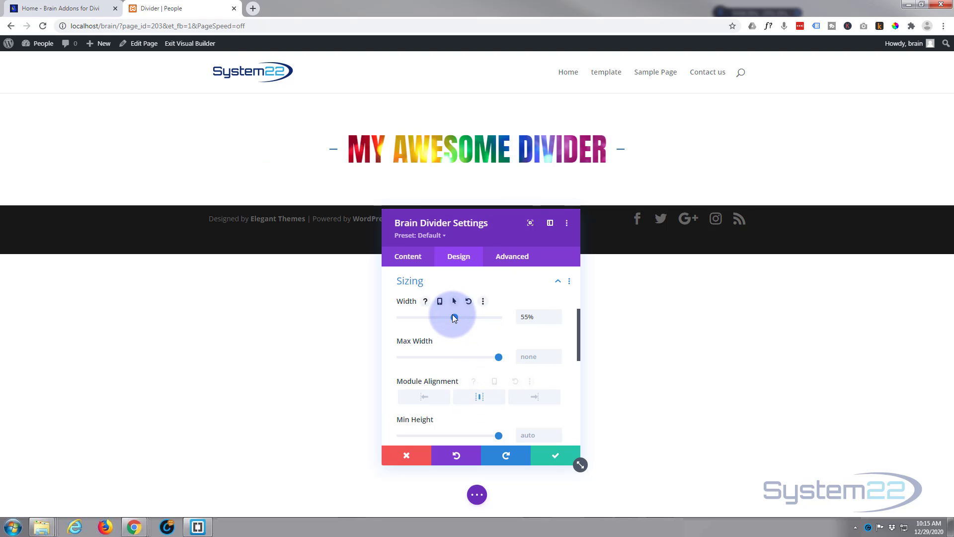
Set the divider module's width to 100% and save the module settings
{"action": "left_click_drag", "start_coordinate": [454, 316], "coordinate": [504, 319]}
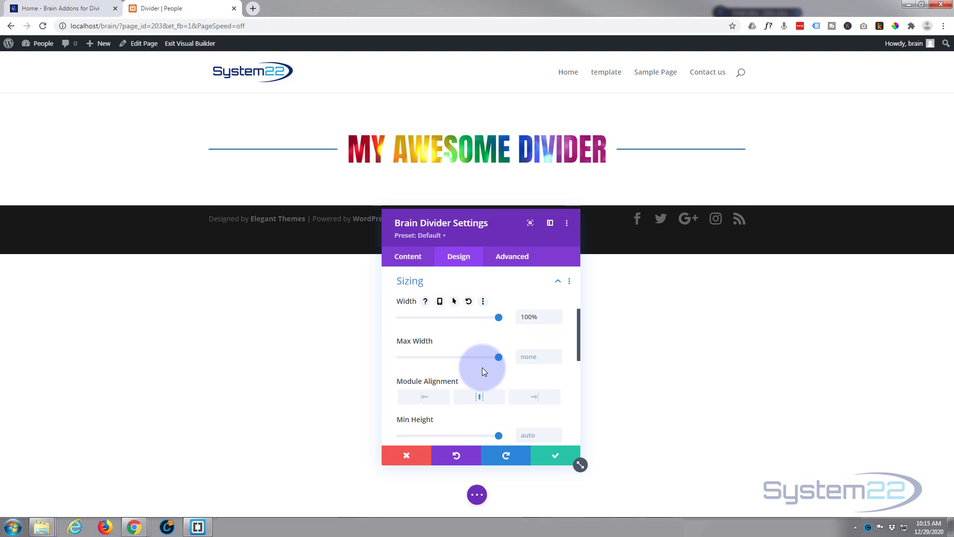
{"action": "scroll", "coordinate": [483, 368], "scroll_direction": "down", "scroll_amount": 5}
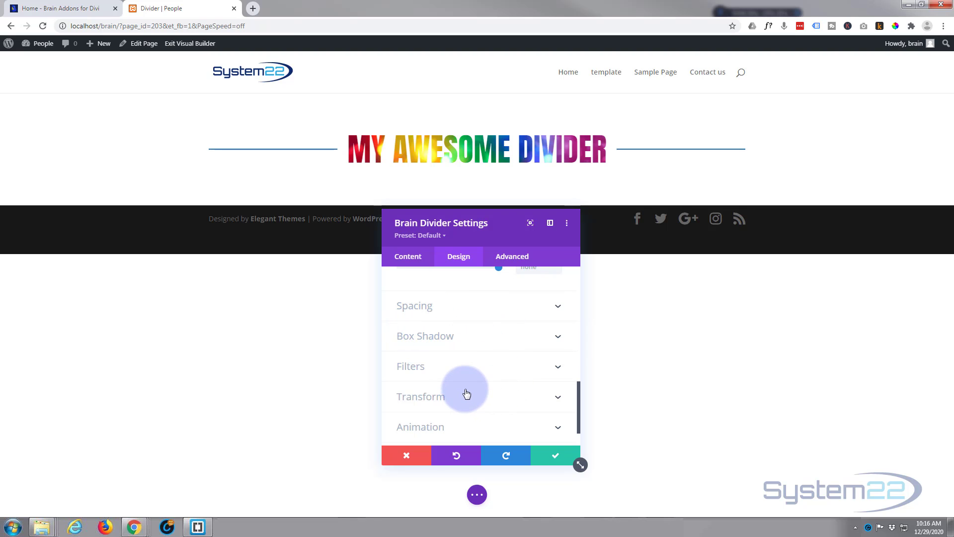
{"action": "scroll", "coordinate": [462, 395], "scroll_direction": "down", "scroll_amount": 1}
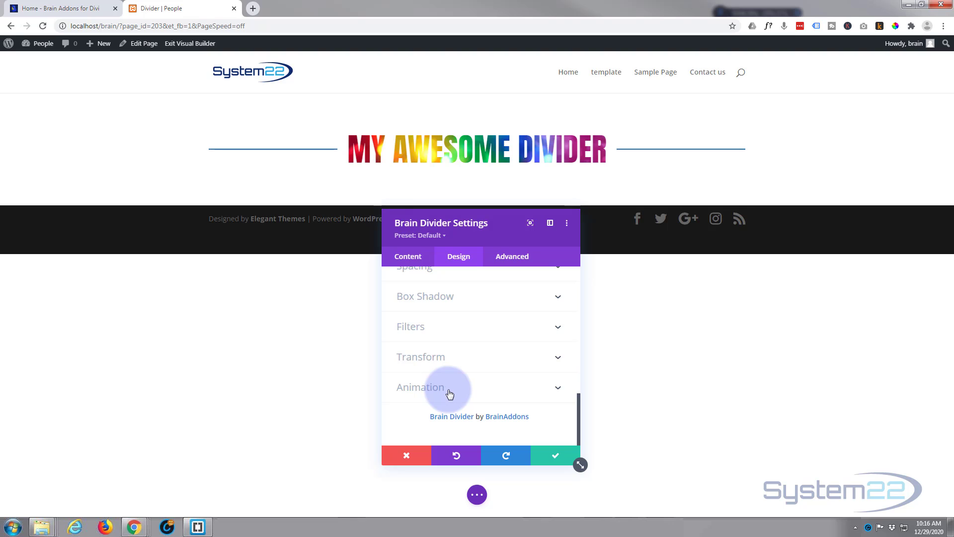
{"action": "scroll", "coordinate": [450, 395], "scroll_direction": "up", "scroll_amount": 1}
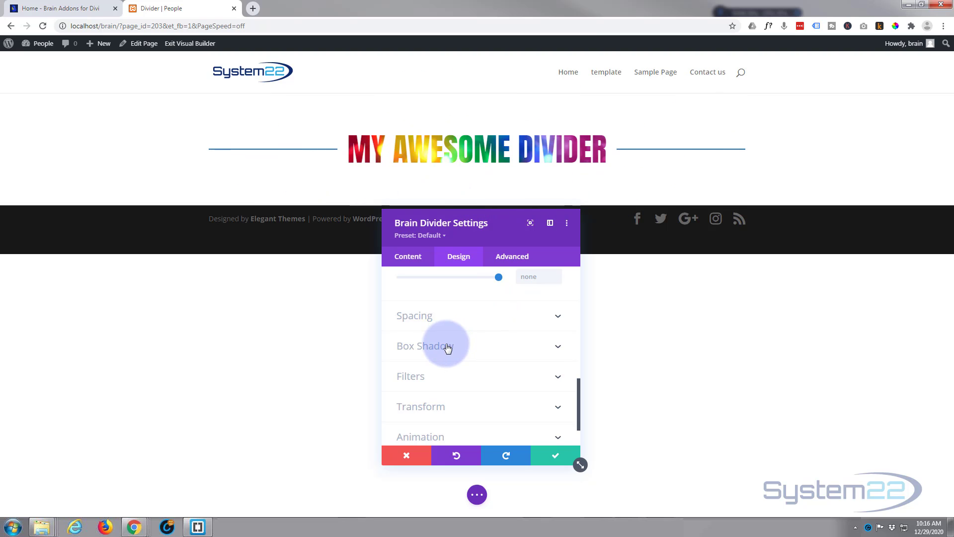
{"action": "left_click", "coordinate": [555, 457]}
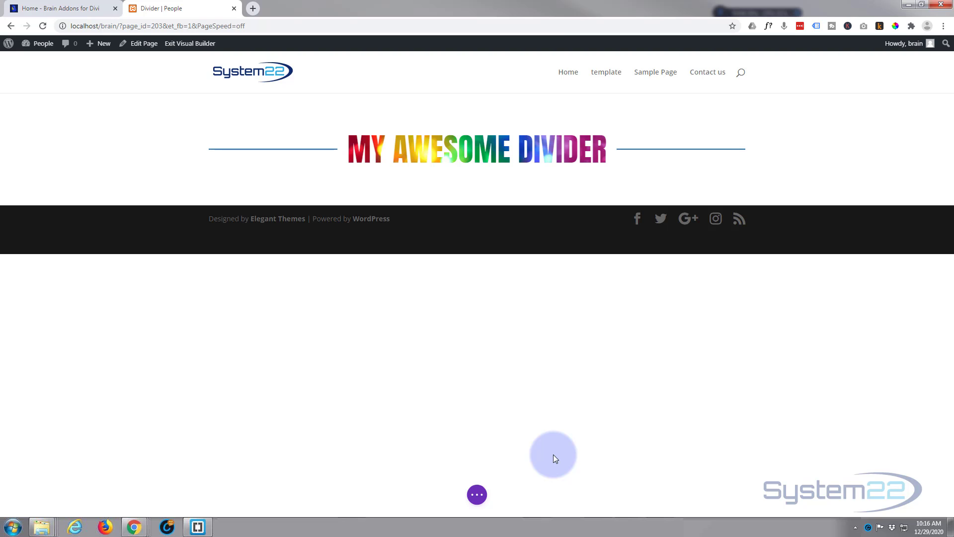
View the Brain Addons home page and return to the Divider page
{"action": "left_click", "coordinate": [46, 8]}
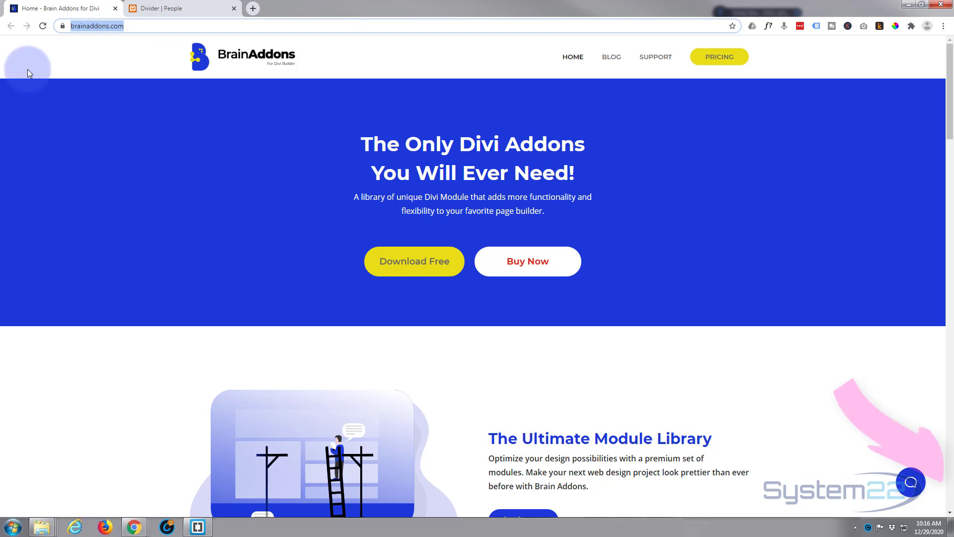
{"action": "left_click", "coordinate": [155, 9]}
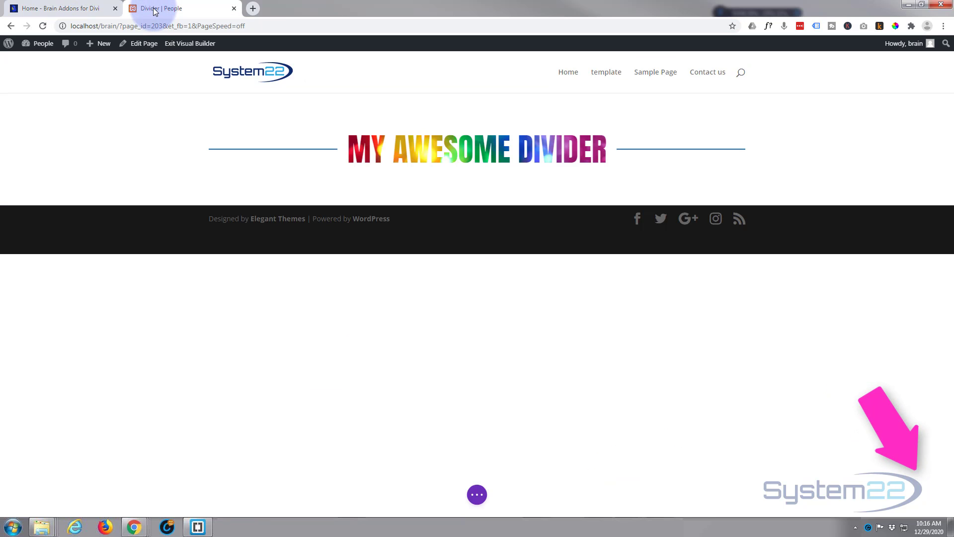